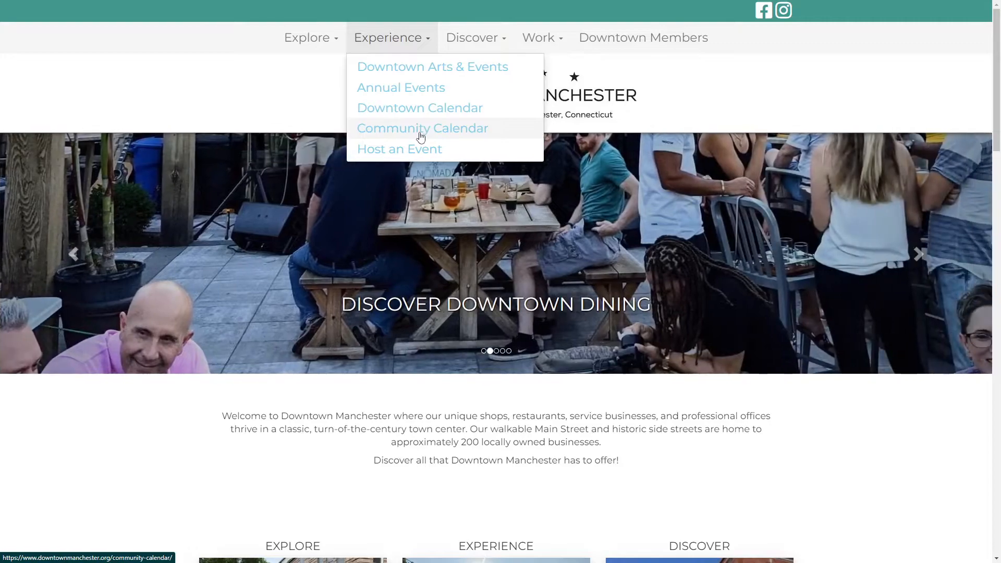
Open the Downtown Calendar page from the Experience section and look through its list of upcoming events.
left_click(431, 109)
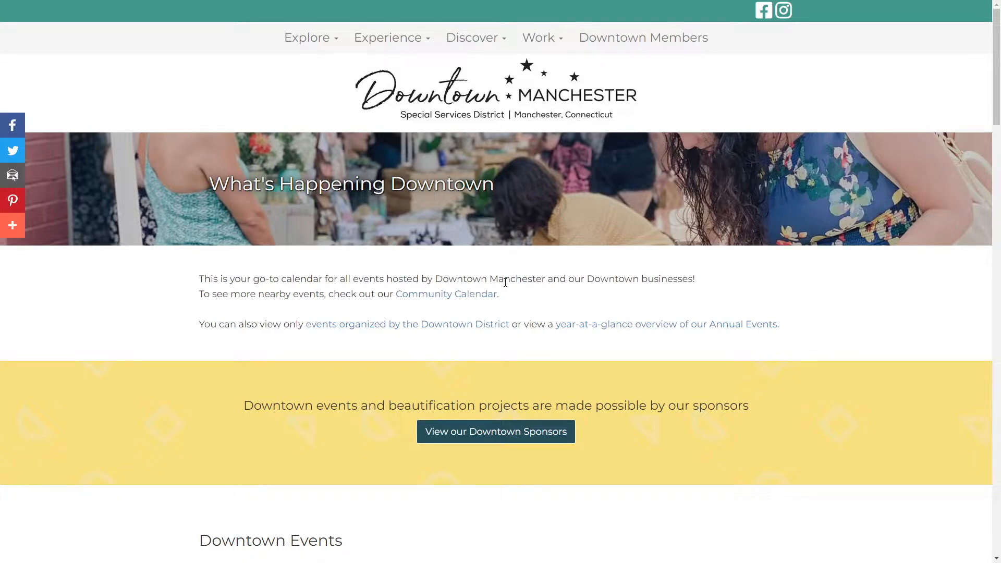
scroll(507, 280, "down", 7)
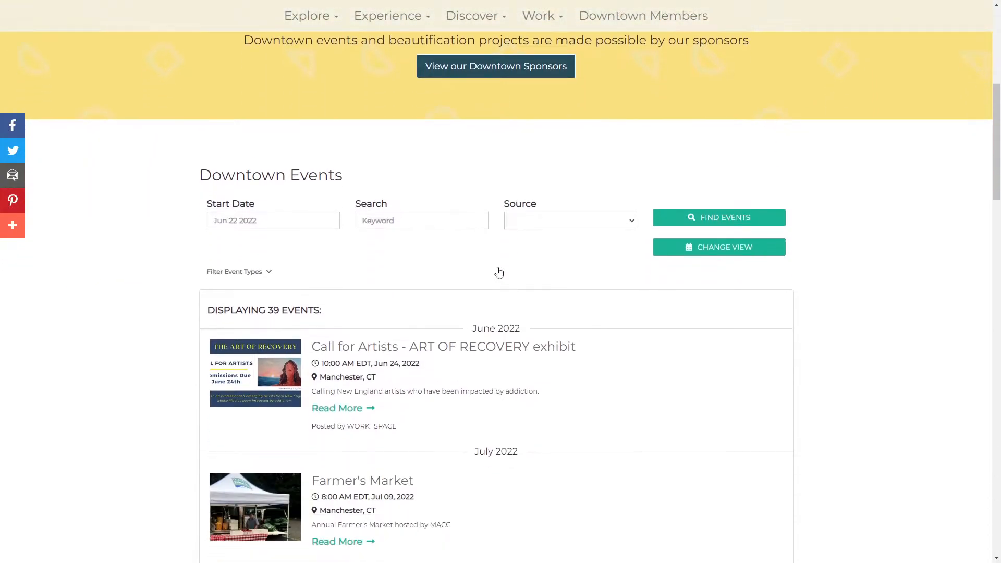
scroll(597, 313, "down", 9)
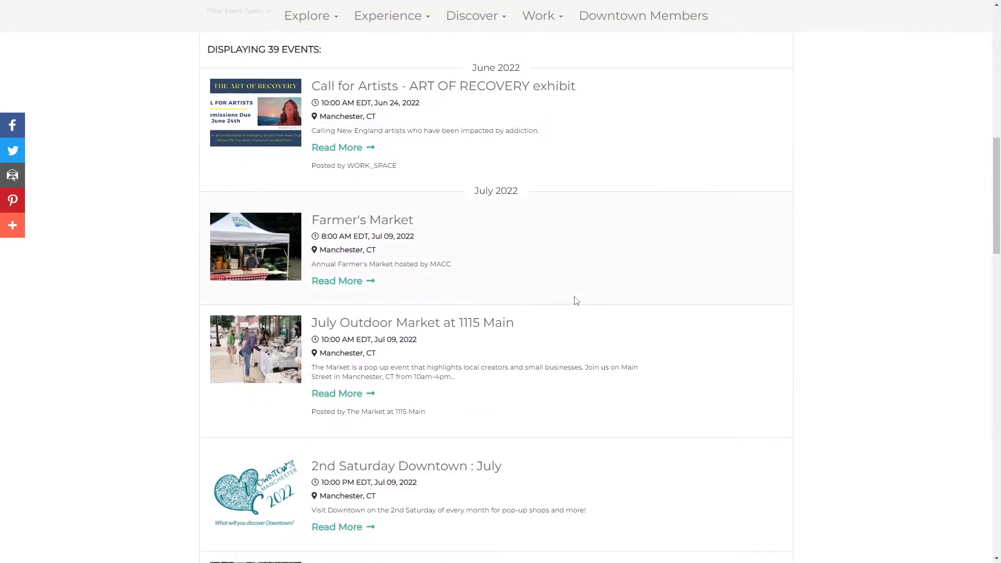
scroll(576, 304, "up", 7)
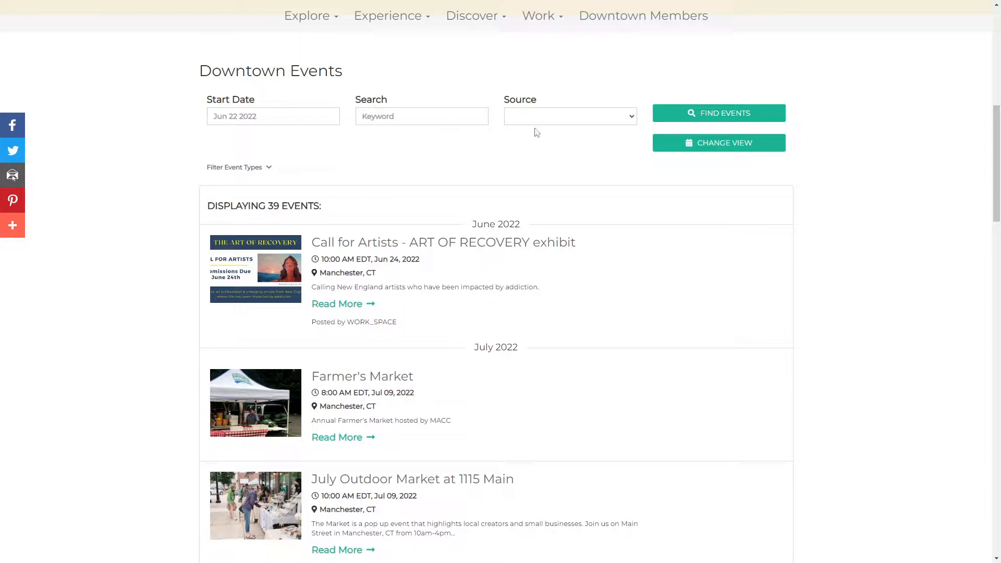
Browse the businesses offered in the Source filter without choosing one.
left_click(577, 116)
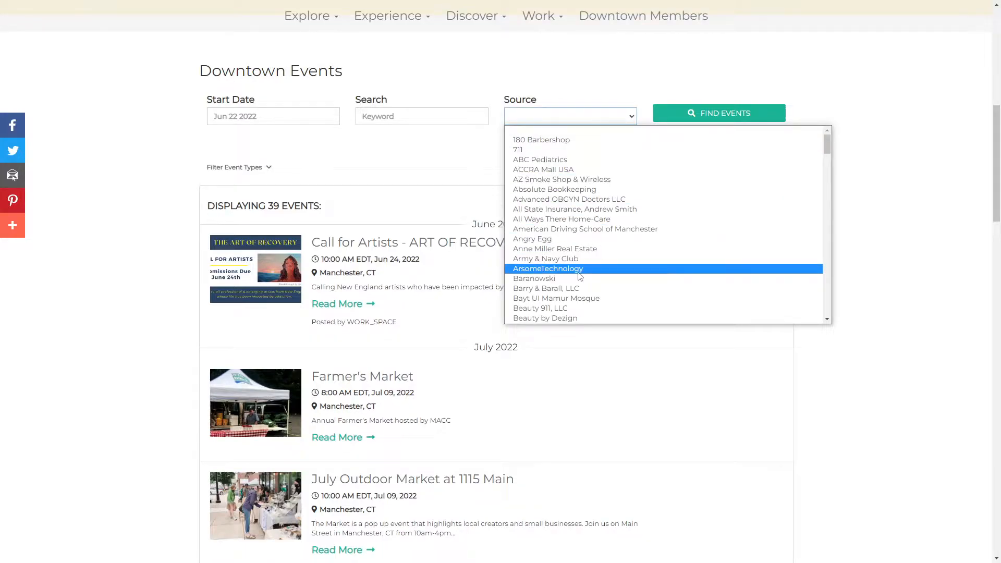
scroll(586, 224, "down", 8)
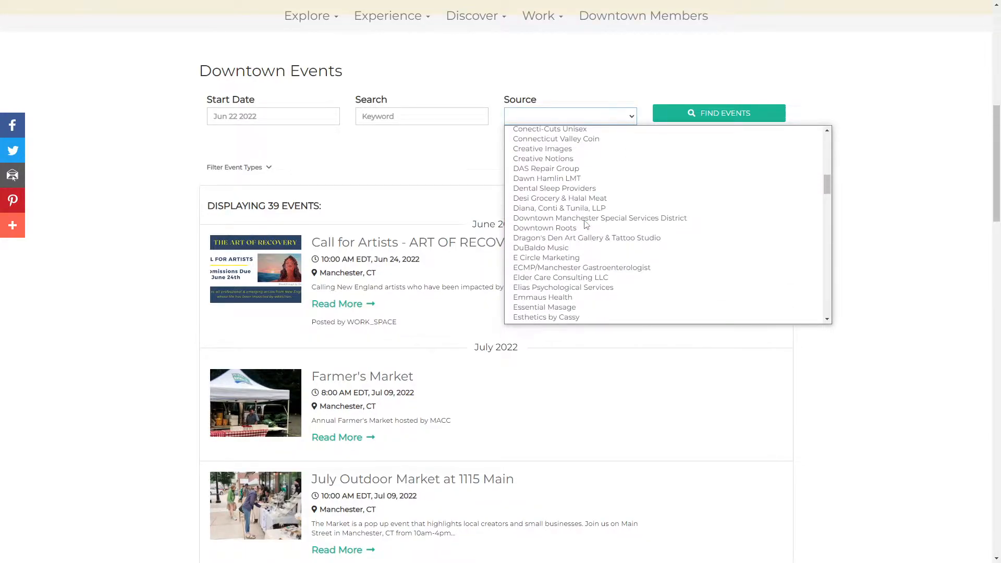
left_click(476, 163)
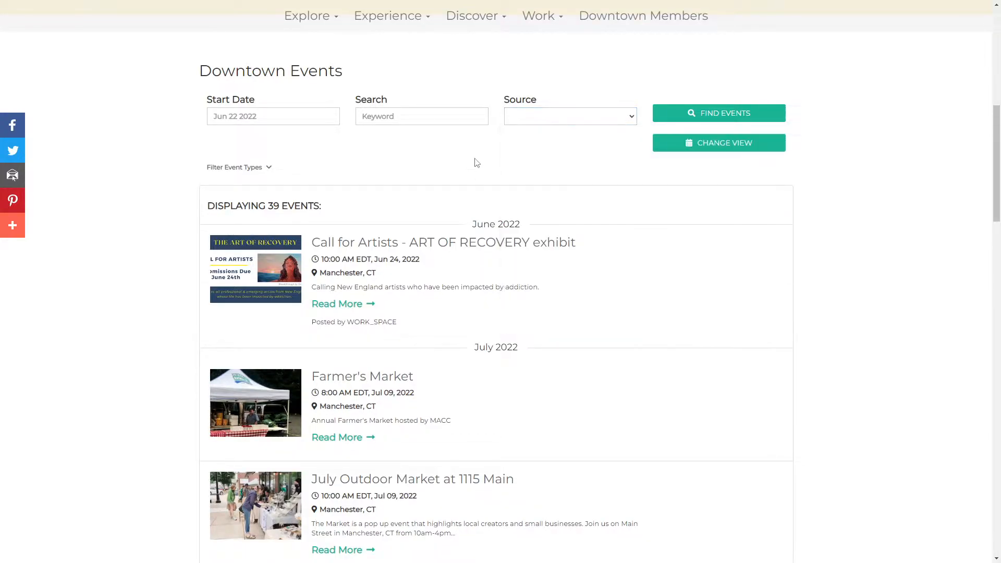
Switch the Downtown Events calendar to Card View and look over the event cards.
left_click(703, 146)
left_click(444, 182)
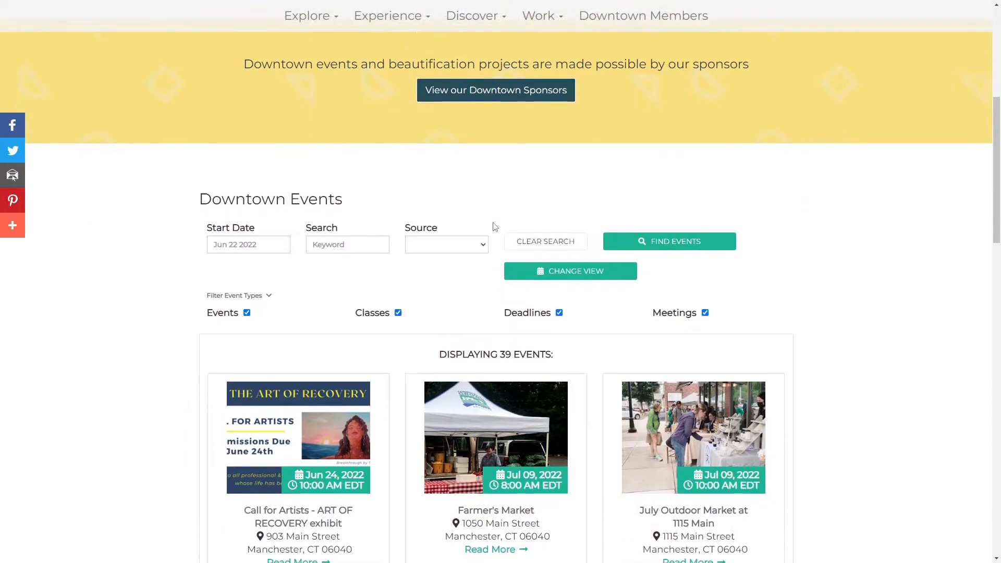
scroll(495, 227, "down", 5)
scroll(470, 178, "up", 2)
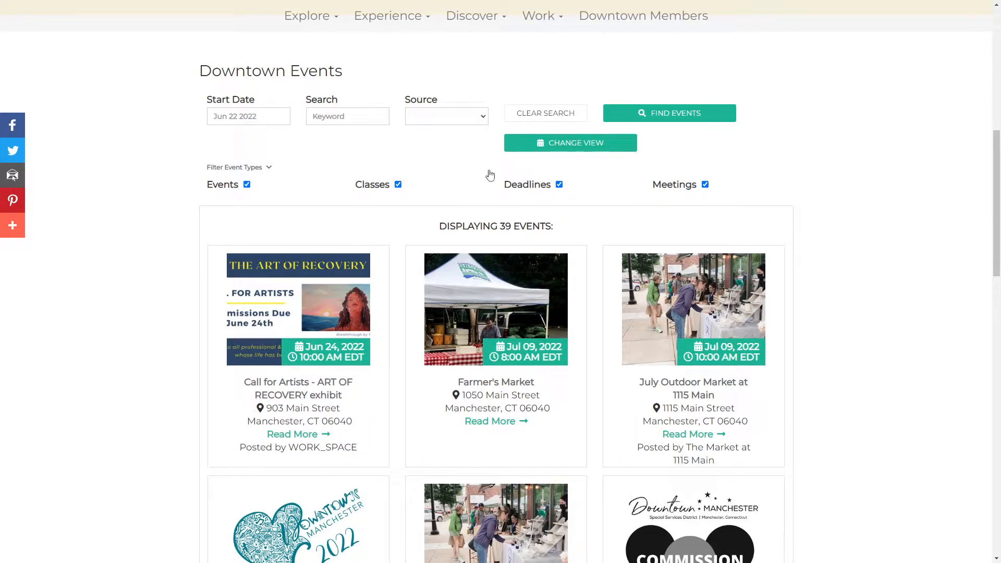
Switch the Downtown Events calendar to Agenda View and look over the current week's schedule.
left_click(588, 142)
left_click(557, 178)
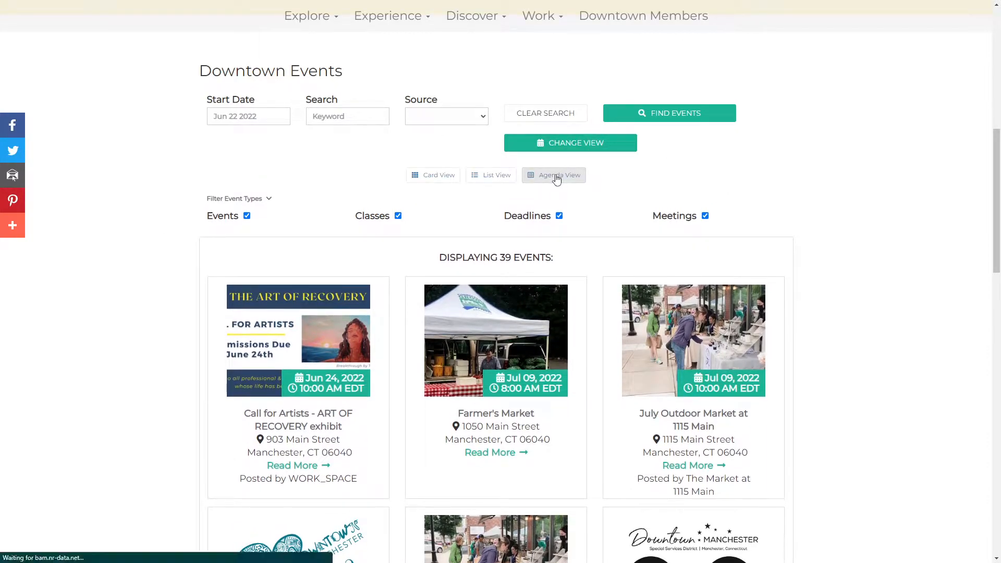
scroll(454, 230, "down", 9)
scroll(457, 224, "down", 1)
scroll(581, 275, "up", 5)
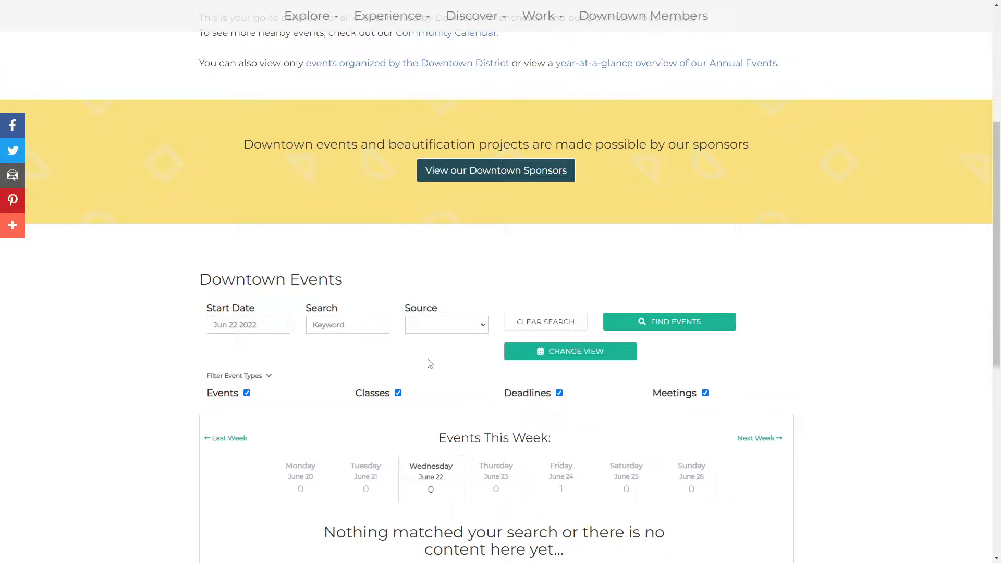
scroll(616, 421, "down", 3)
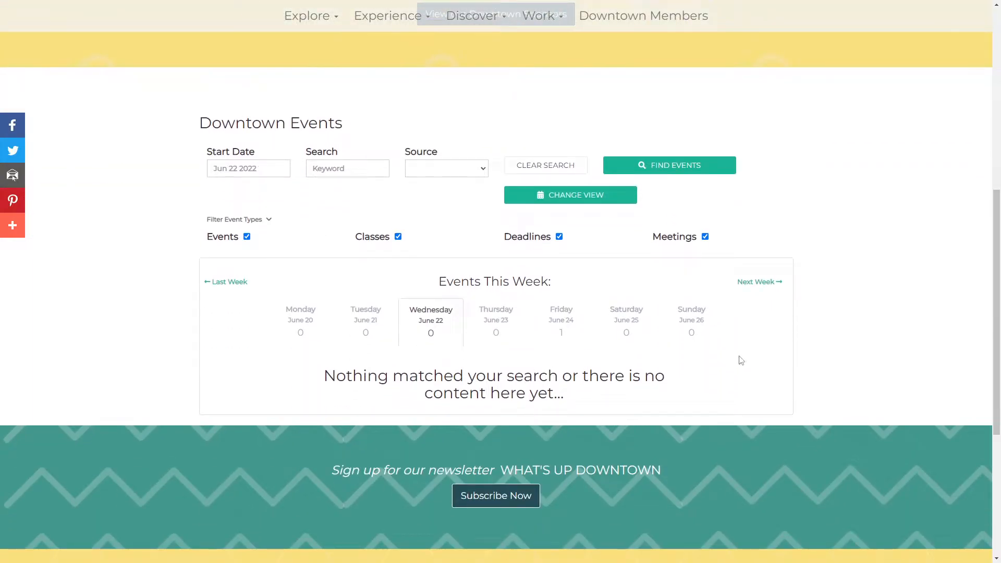
Advance the agenda by two weeks to the week of July 04 to July 10.
left_click(760, 282)
scroll(755, 336, "down", 4)
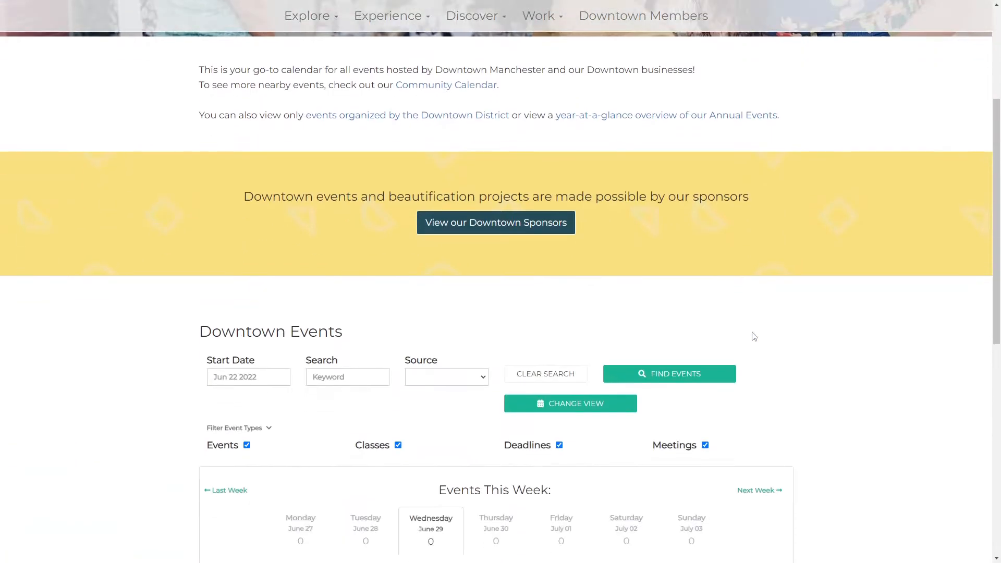
scroll(753, 339, "down", 4)
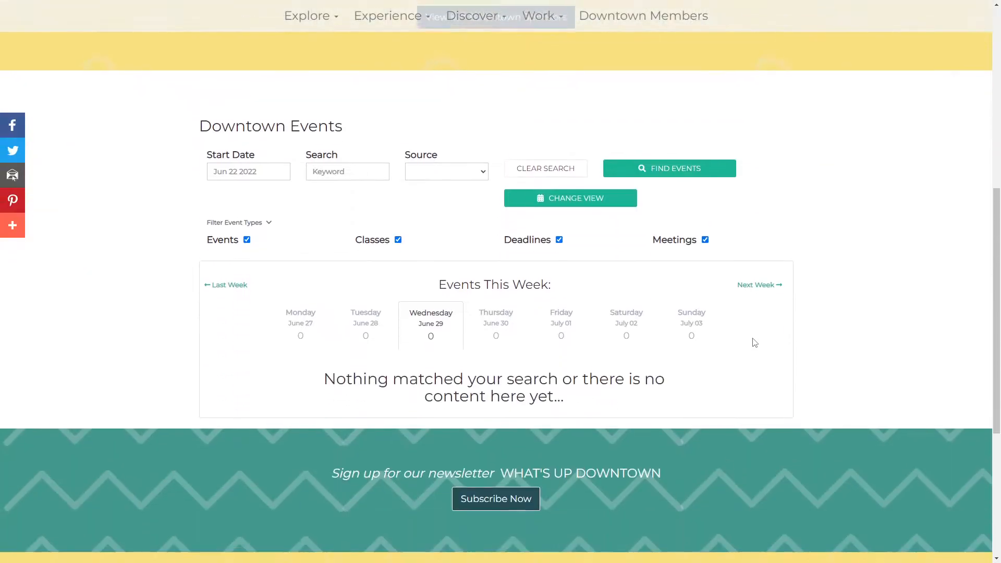
left_click(774, 285)
scroll(773, 315, "down", 9)
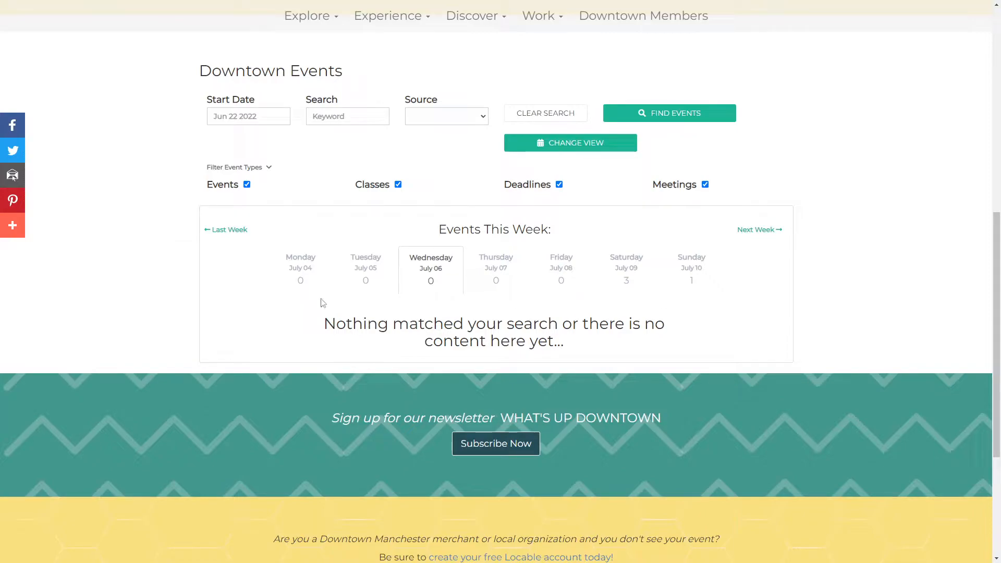
Show the agenda for Saturday, July 09 and review that day's events.
left_click(626, 285)
scroll(576, 341, "down", 10)
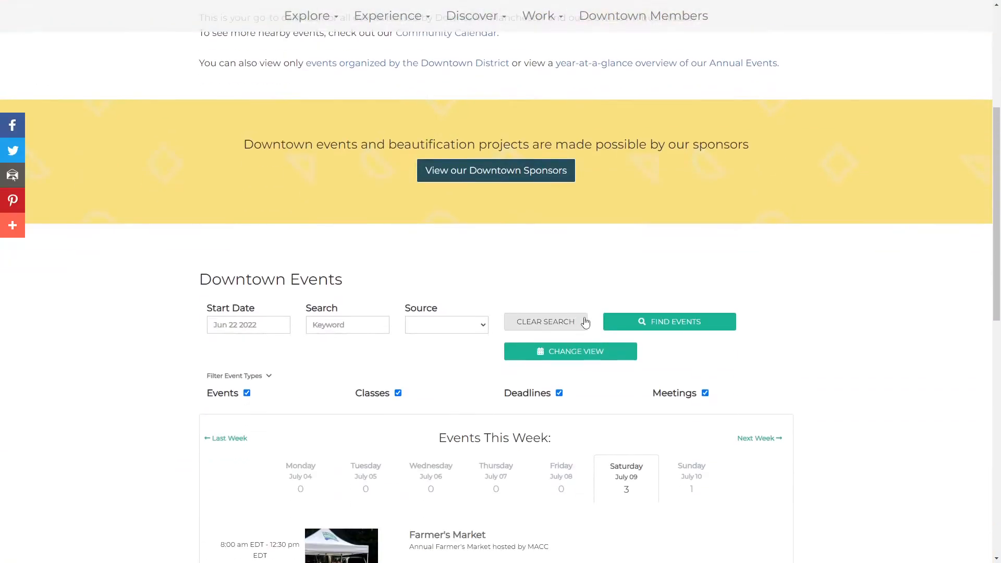
scroll(628, 295, "up", 3)
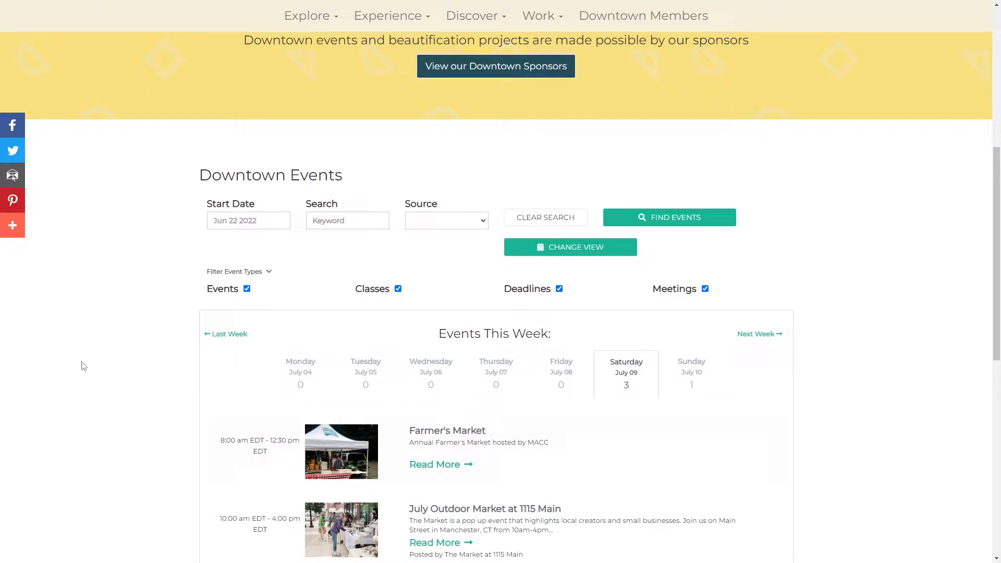
scroll(382, 462, "down", 4)
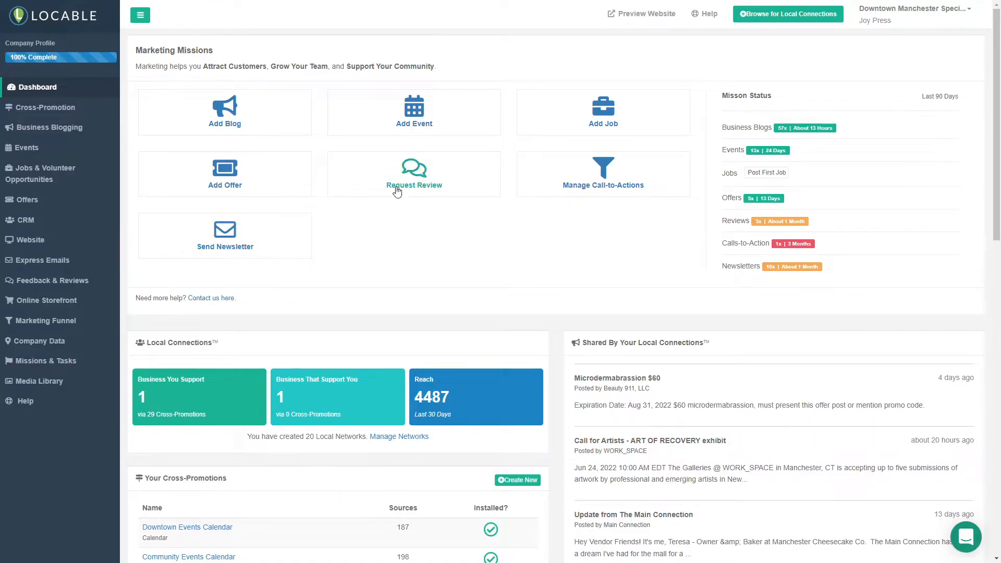
In Locable, start a new event with the title "Test Event" and the subtitle "Write Short Info Here".
left_click(400, 124)
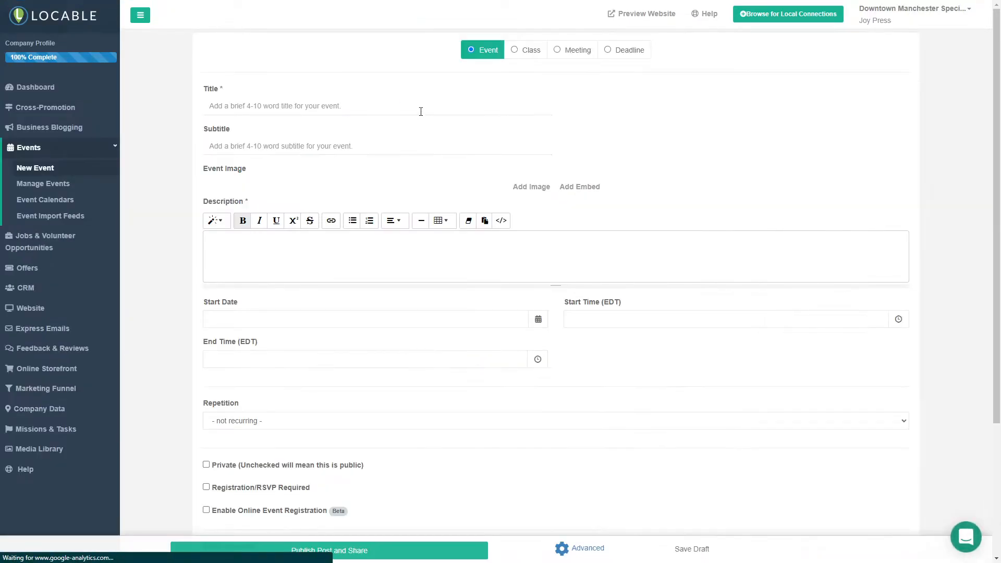
left_click(257, 109)
type("Test Event")
key("Tab")
type("Write Short ")
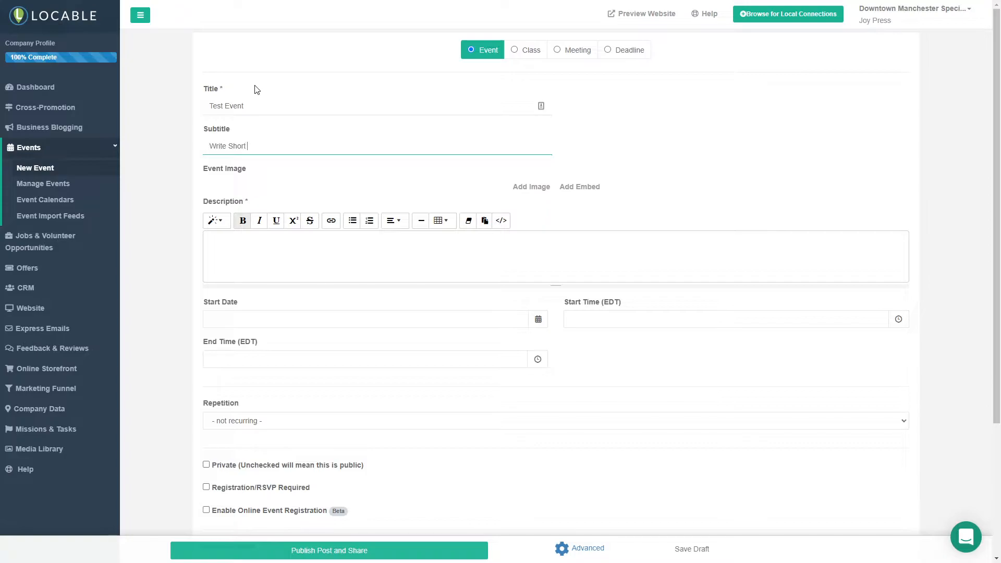
type("Info Here")
Add the "Best Kept Secret" library image to the event and enter the description lines "Type Here" and "INSERT LINKS".
left_click(532, 188)
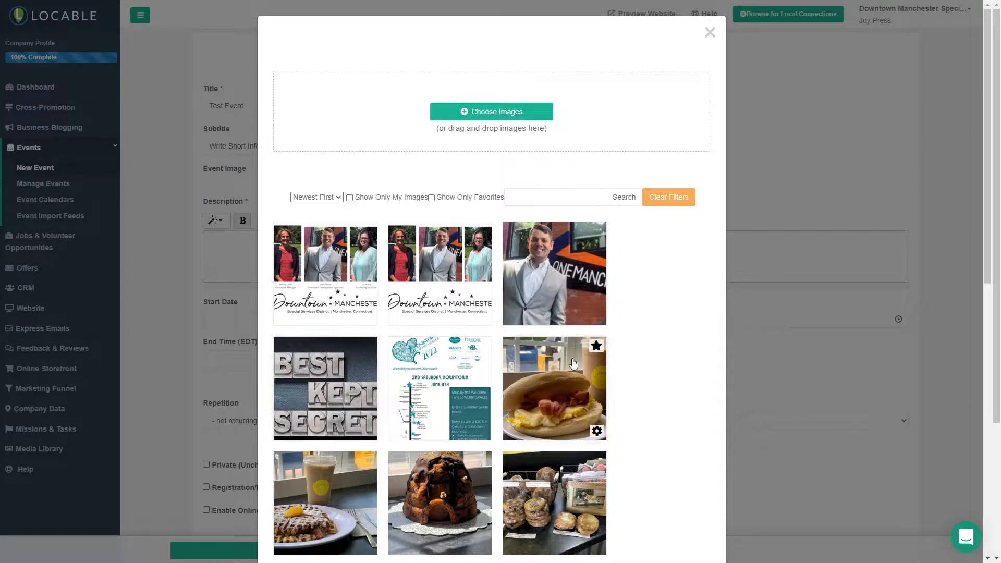
left_click(330, 365)
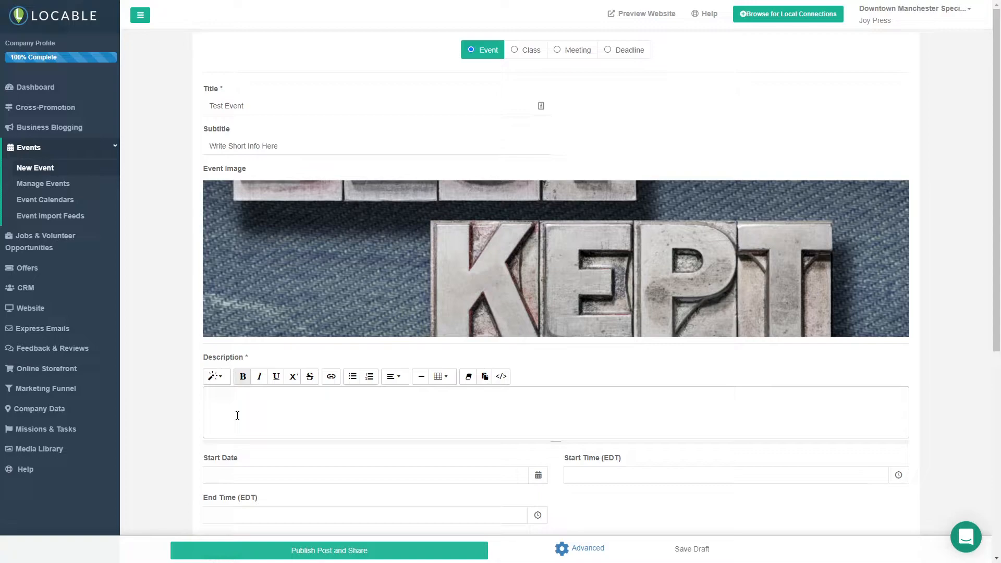
scroll(234, 412, "down", 1)
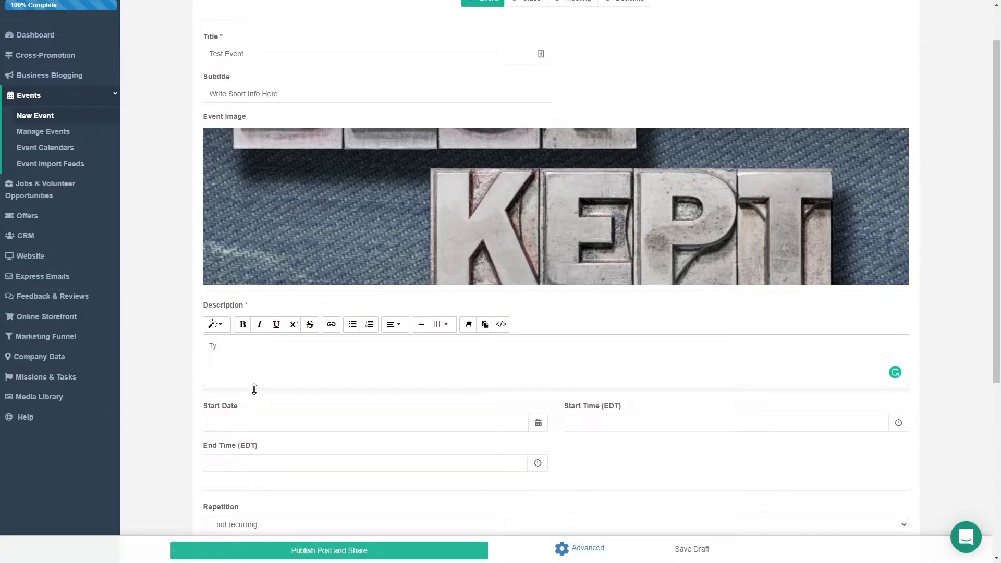
type("ere")
key("Return")
type("INSERT LINKS")
triple_click(229, 372)
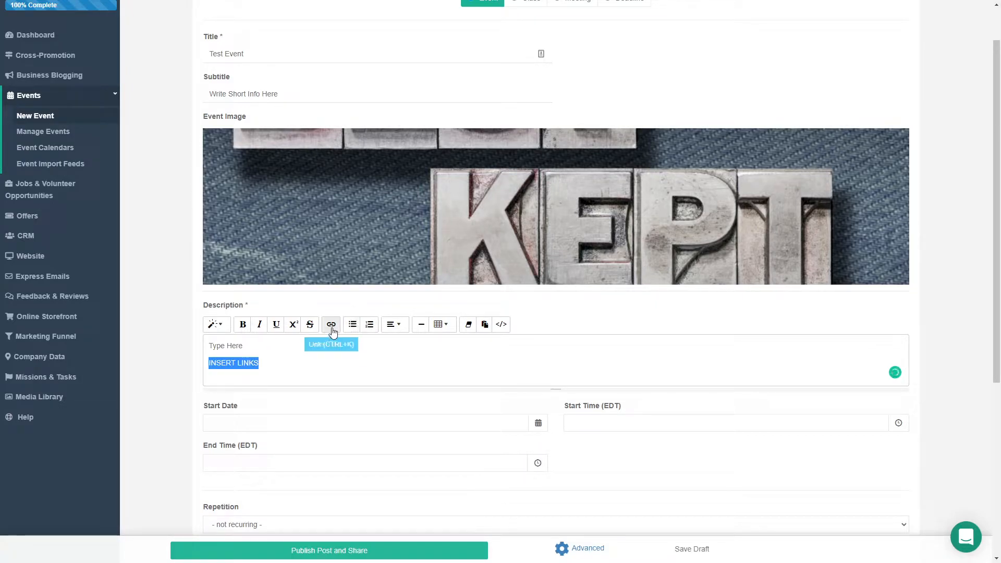
left_click(332, 327)
triple_click(467, 155)
type("dddd")
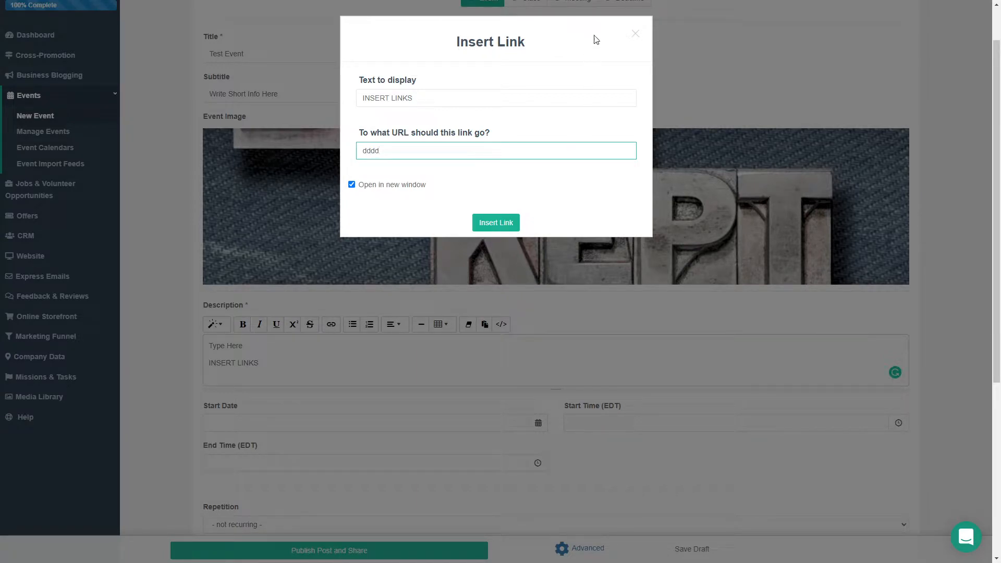
left_click(634, 34)
left_click(308, 364)
Set the event's start date to 06/30/2022 and its start time to 12:00PM.
scroll(311, 364, "down", 2)
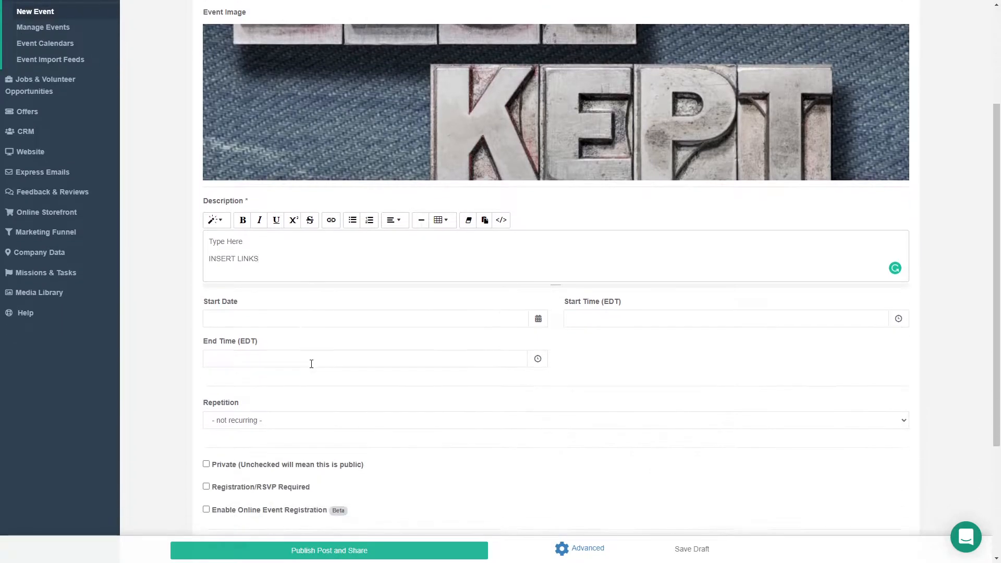
left_click(384, 315)
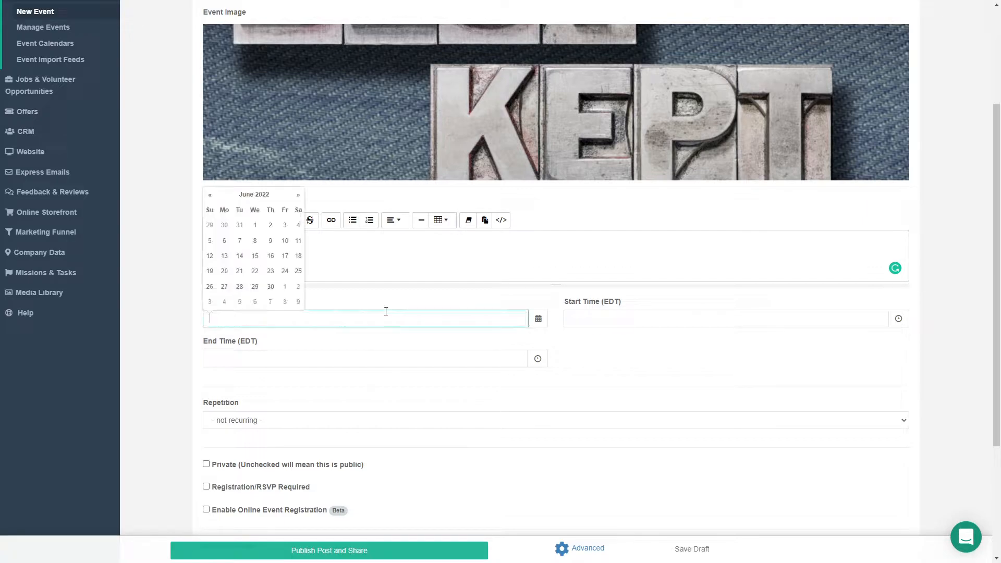
left_click(271, 287)
left_click(610, 322)
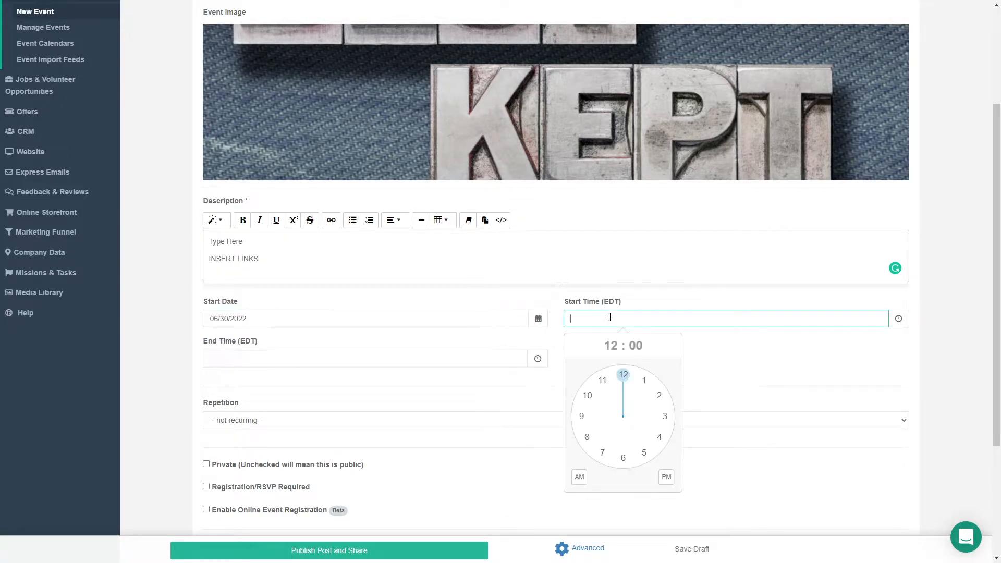
left_click(623, 375)
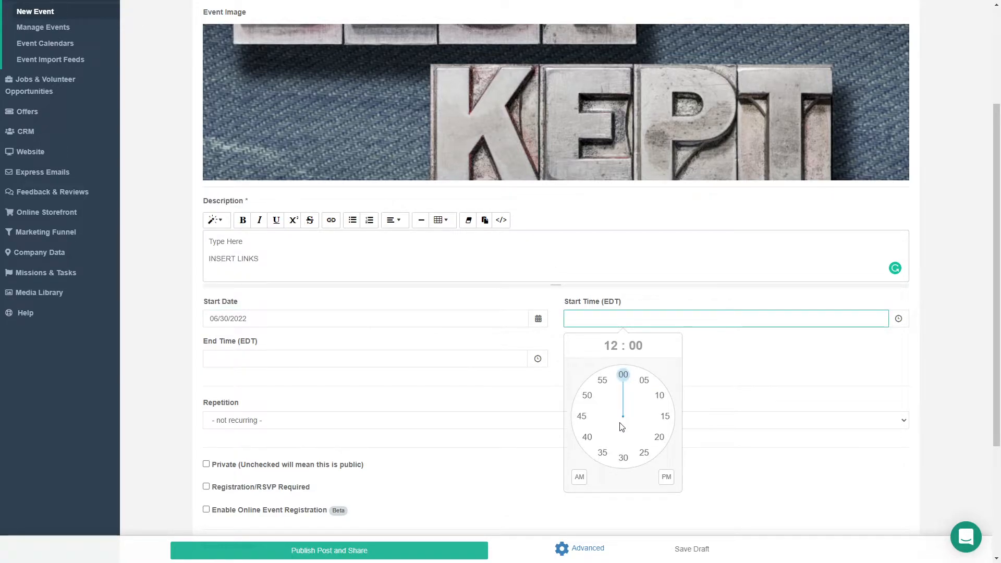
left_click(623, 375)
left_click(666, 478)
Set the event's end time to 01:00PM.
left_click(302, 358)
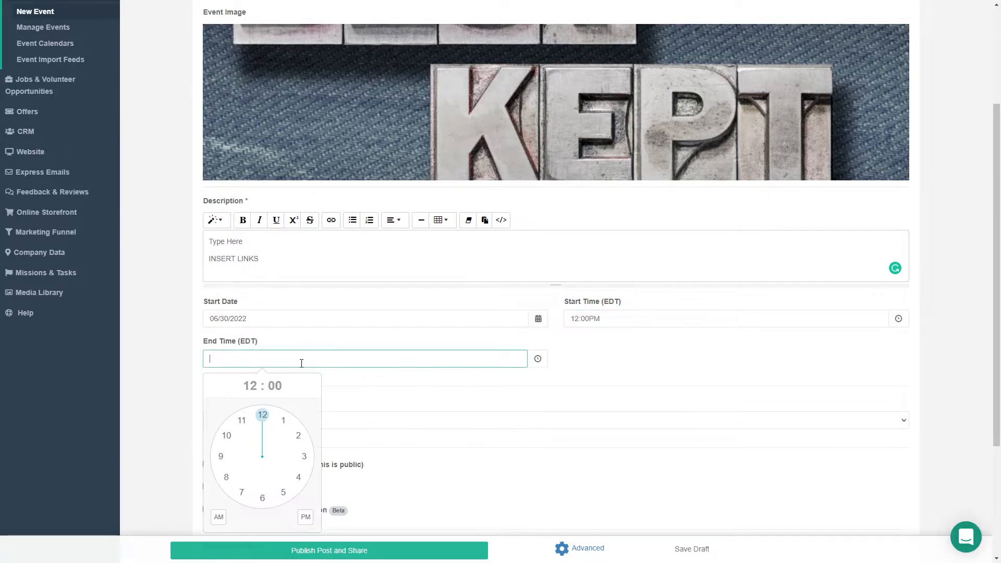
left_click(283, 421)
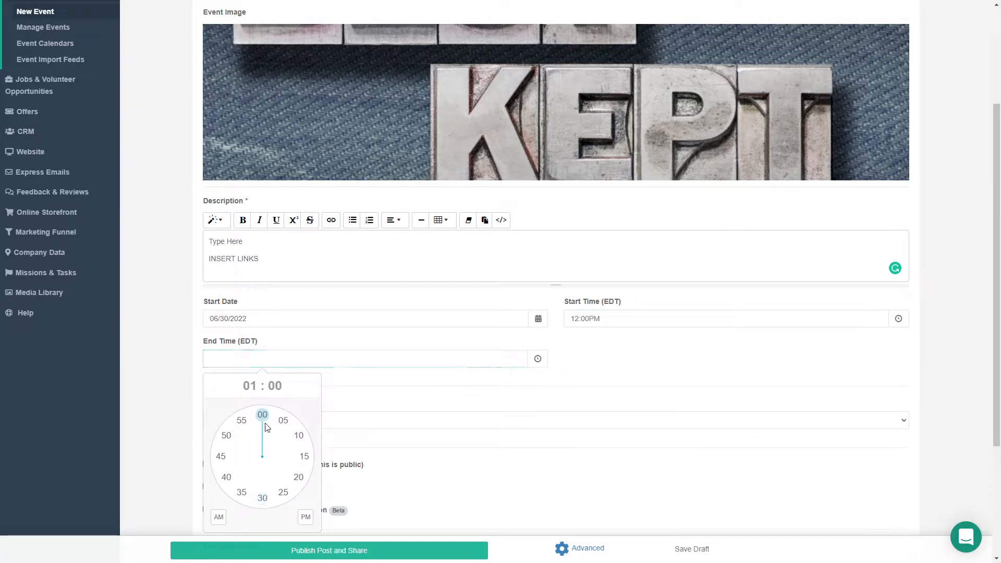
left_click(263, 415)
Open the event's custom repetition schedule settings and close them without defining a recurrence.
scroll(307, 509, "down", 2)
scroll(309, 443, "down", 2)
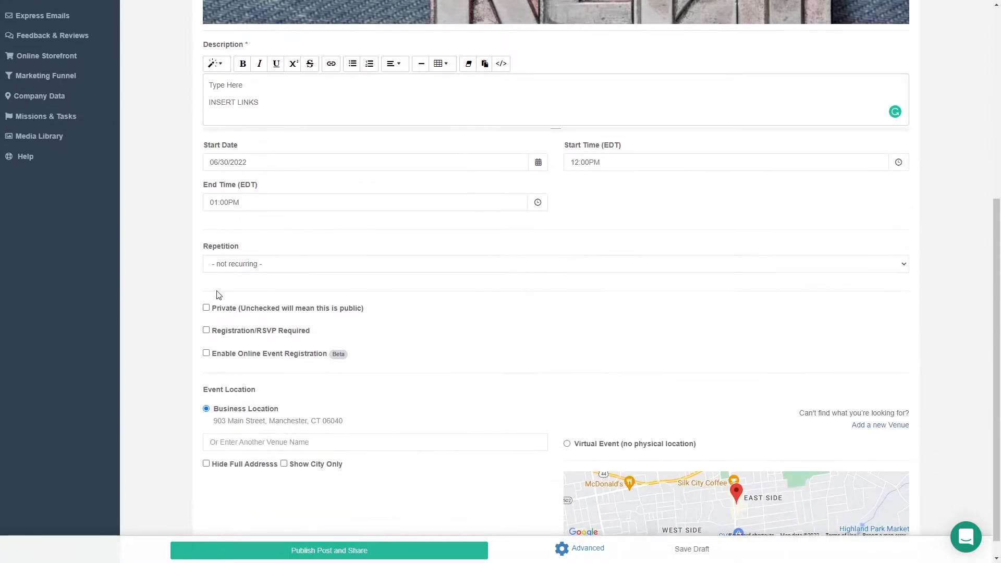
left_click(235, 264)
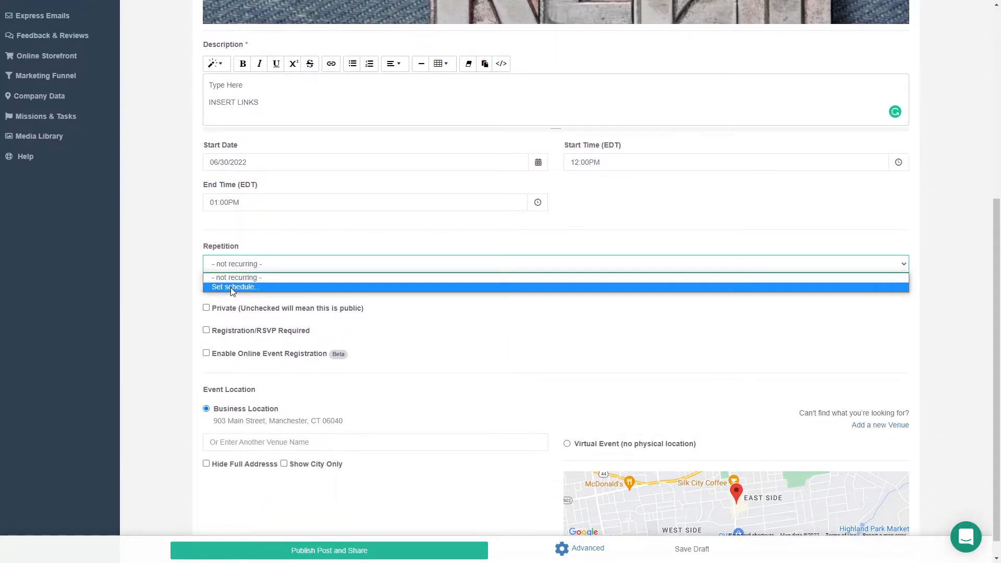
left_click(230, 287)
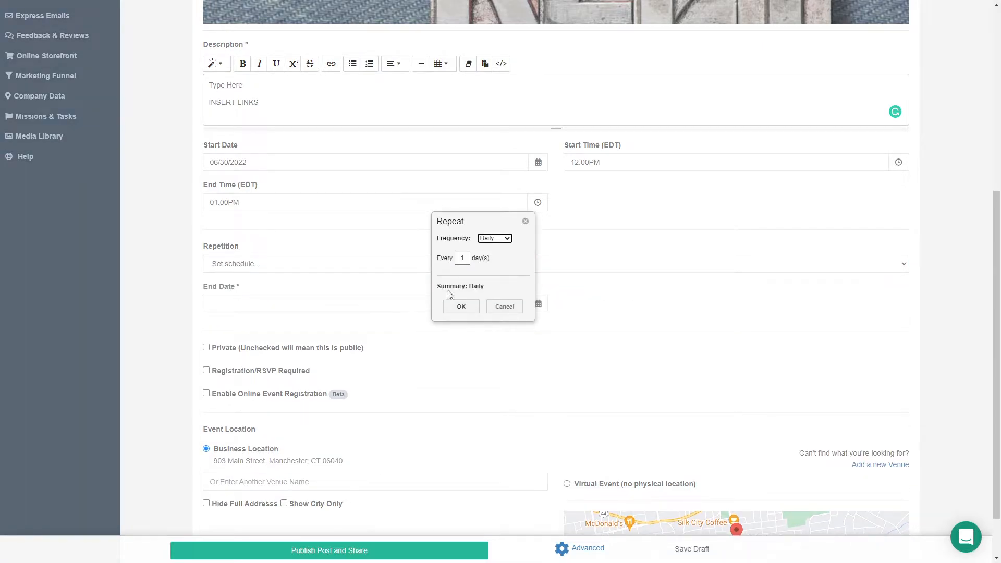
left_click(525, 222)
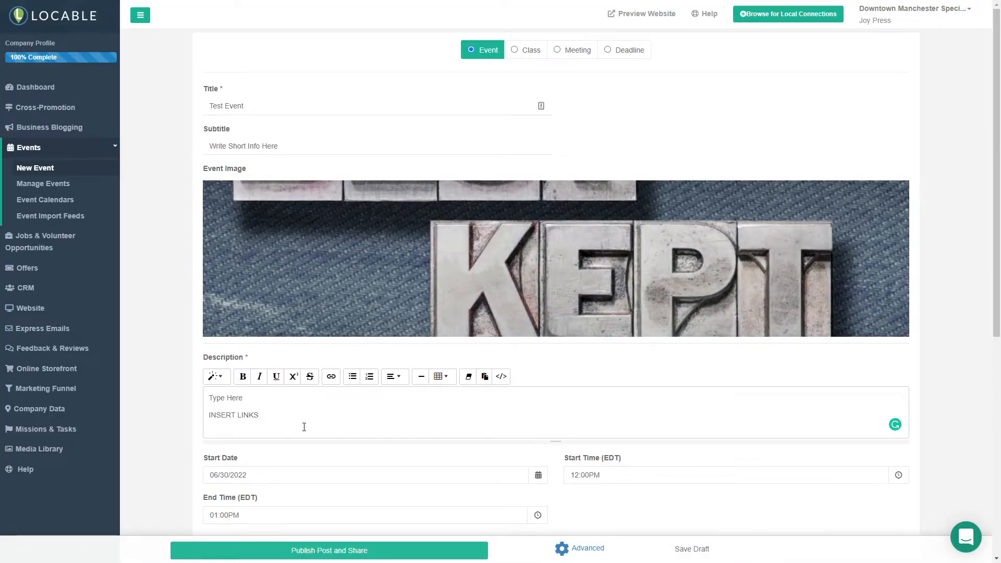
Publish the test event, keeping the business location as its venue, and check its entry in the public Downtown Events list.
scroll(304, 427, "down", 5)
scroll(243, 412, "down", 2)
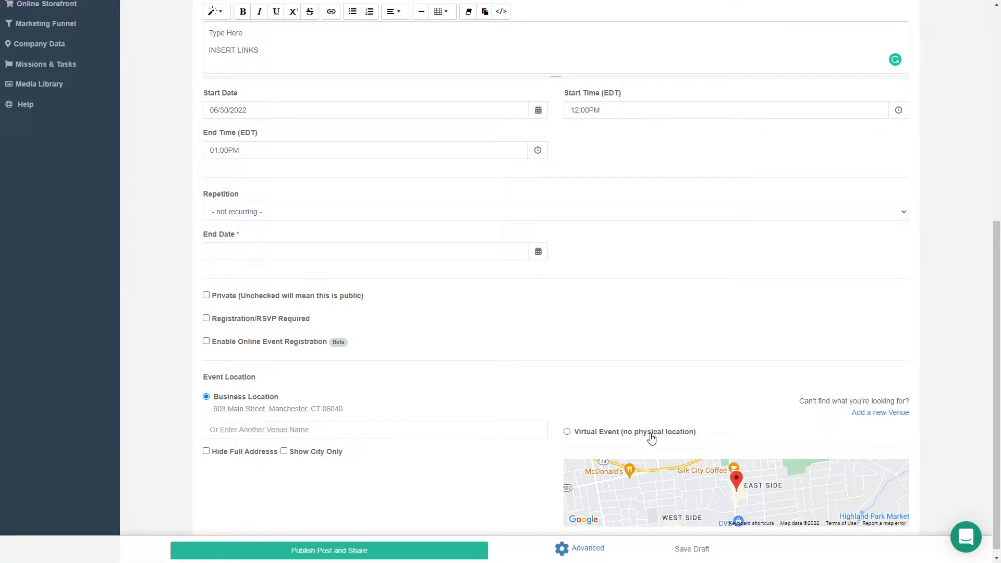
left_click(293, 430)
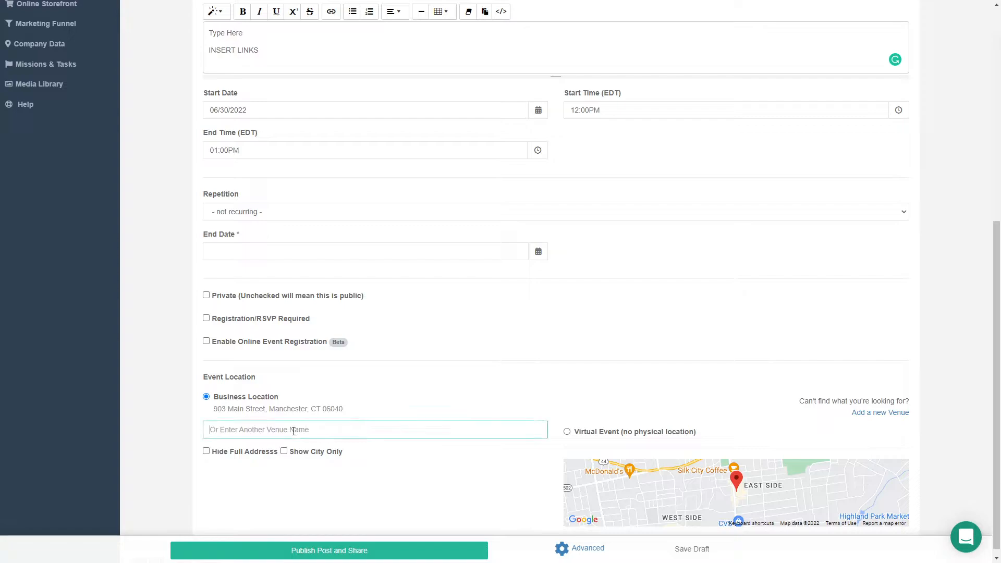
scroll(372, 382, "down", 1)
scroll(373, 382, "up", 1)
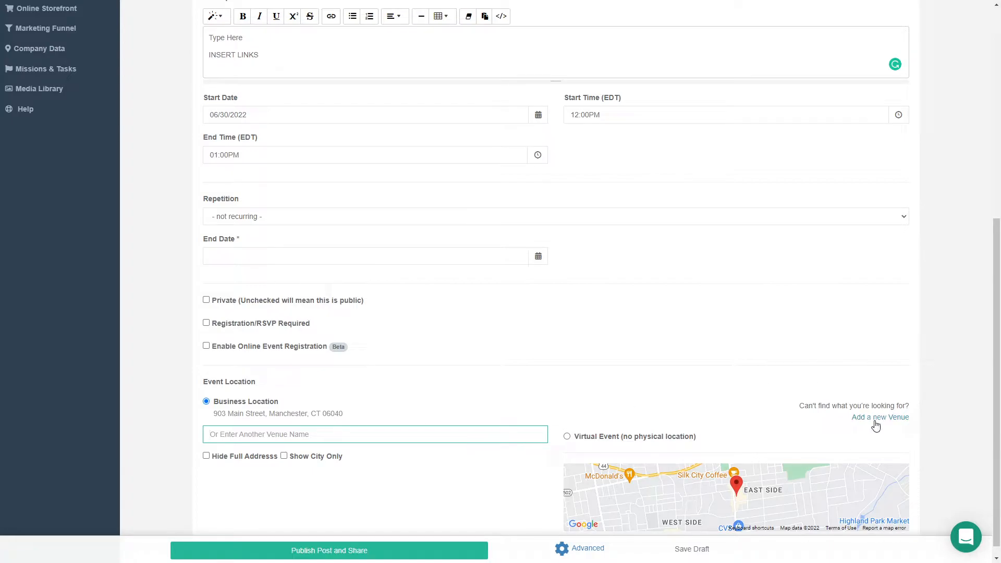
scroll(409, 440, "up", 2)
scroll(402, 469, "down", 2)
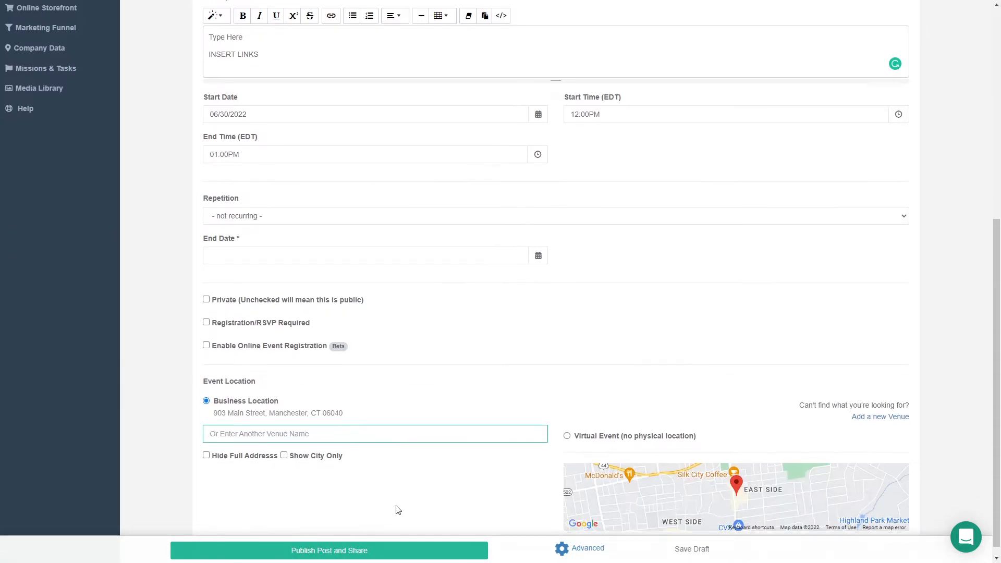
left_click(325, 552)
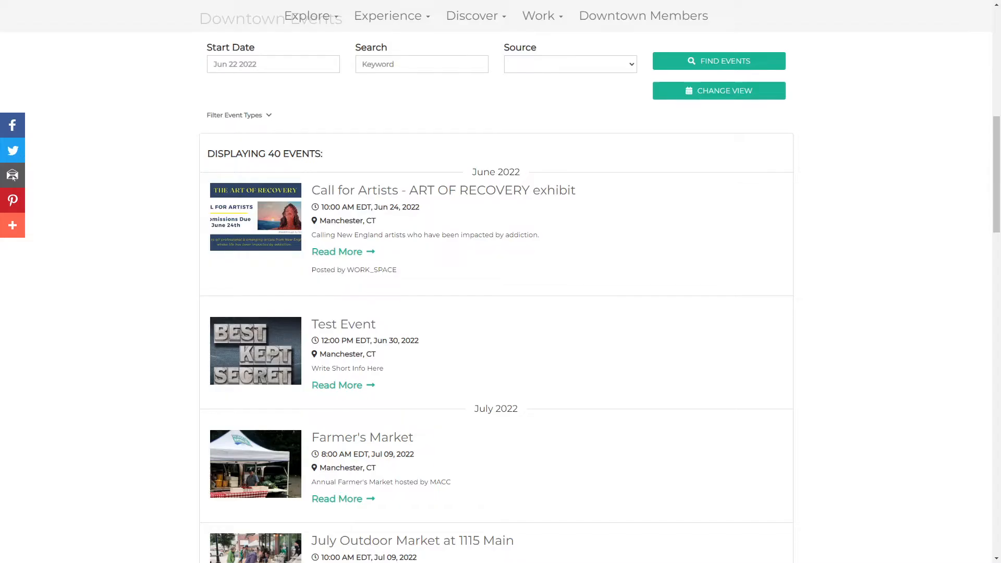
scroll(377, 239, "up", 4)
scroll(377, 239, "down", 5)
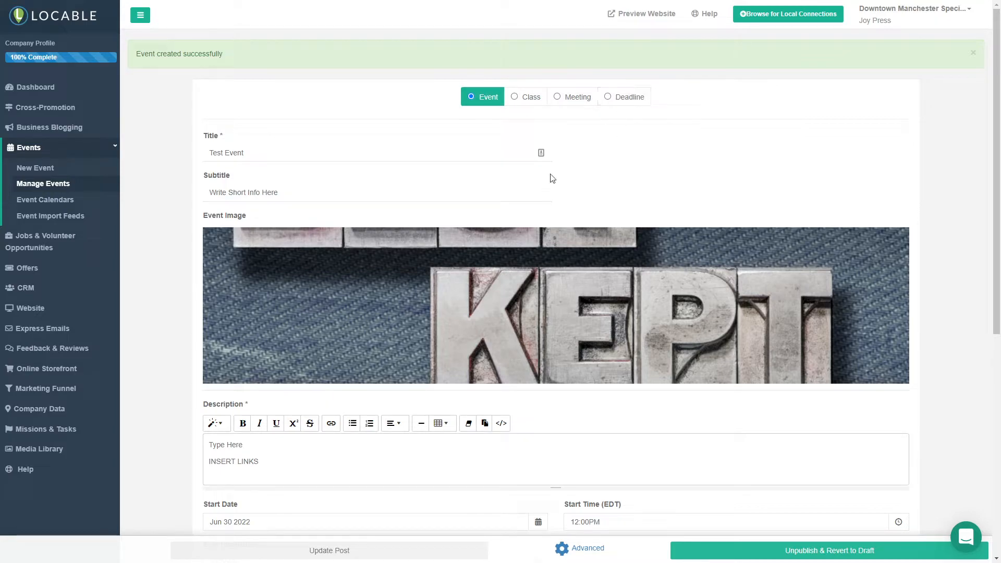
Unpublish the test event and revert it to a draft.
scroll(603, 139, "down", 1)
scroll(603, 138, "up", 1)
mouse_move(57, 269)
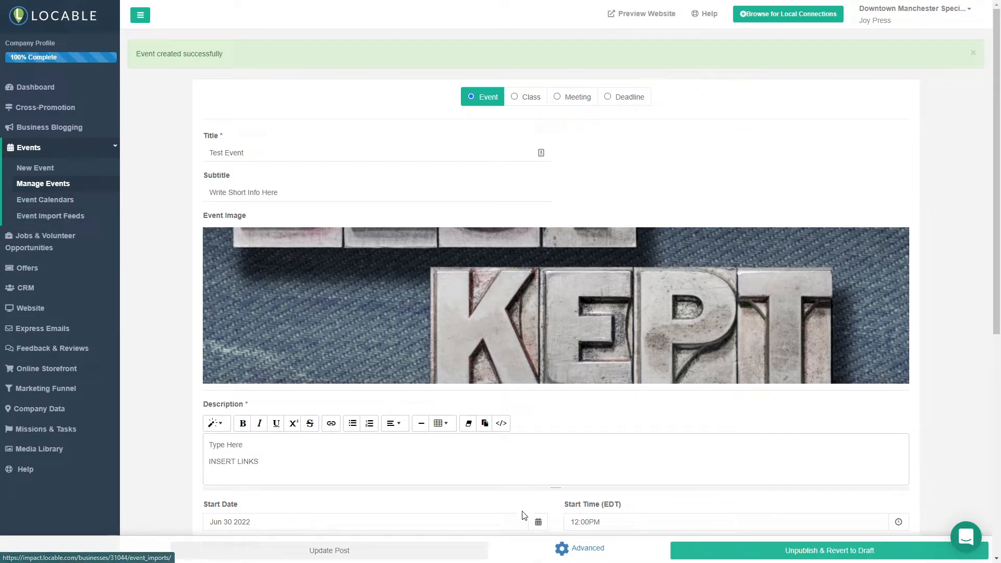
left_click(782, 555)
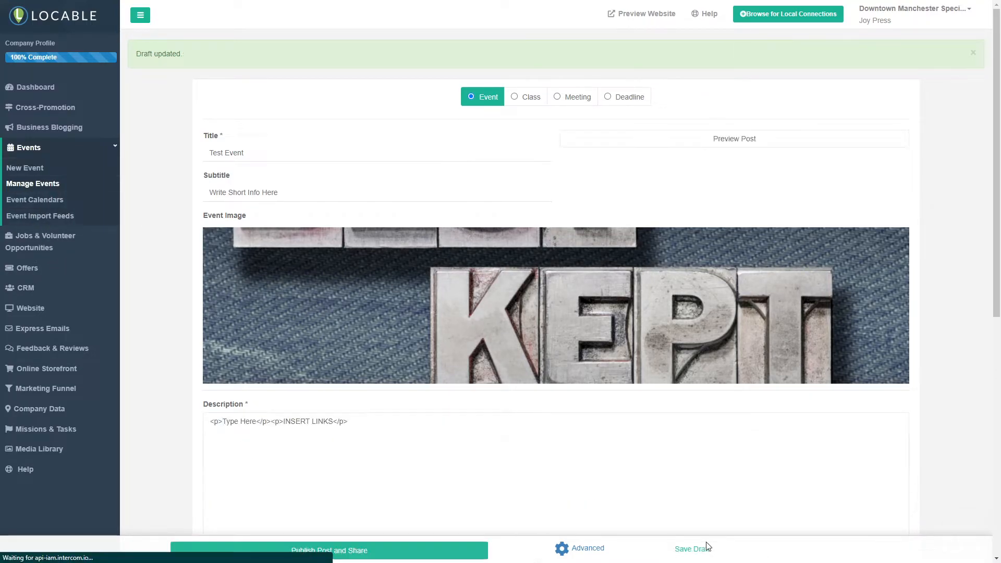
Open the list of event calendars and compare how many companies and causes feed each one.
left_click(28, 206)
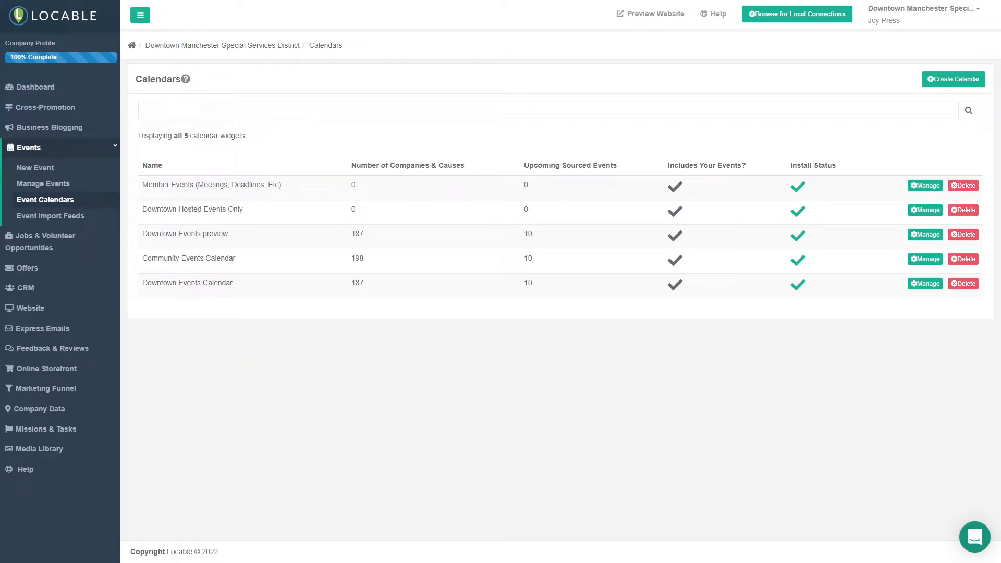
left_click_drag(198, 209, 267, 215)
left_click(233, 244)
double_click(357, 235)
left_click(284, 264)
double_click(357, 258)
left_click(388, 264)
left_click_drag(369, 286, 331, 288)
Open the Downtown Events Calendar for management and examine its moderation list, settings and event sources.
left_click(922, 287)
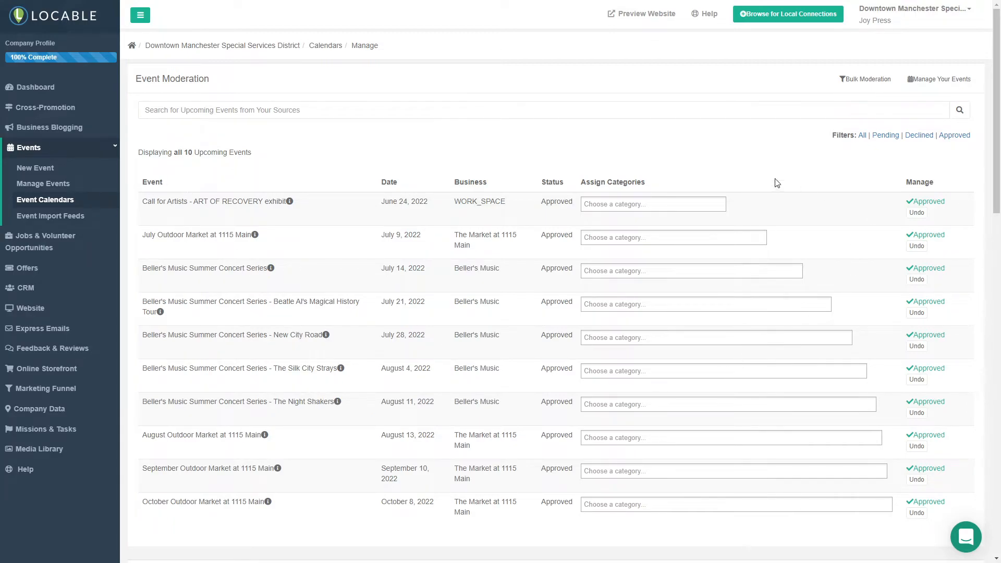
scroll(652, 286, "down", 6)
scroll(663, 290, "down", 1)
scroll(664, 277, "down", 3)
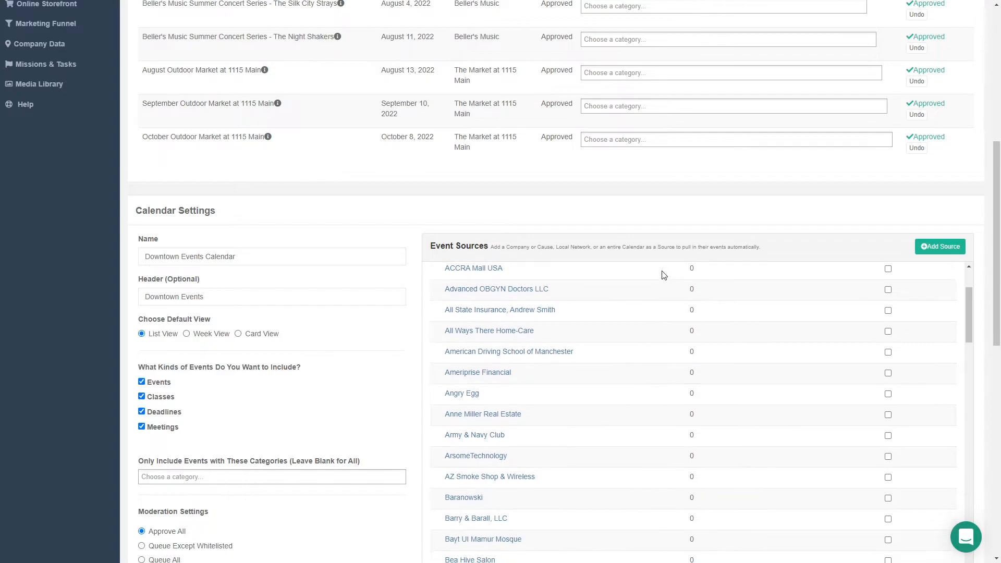
scroll(662, 275, "up", 2)
scroll(365, 300, "down", 1)
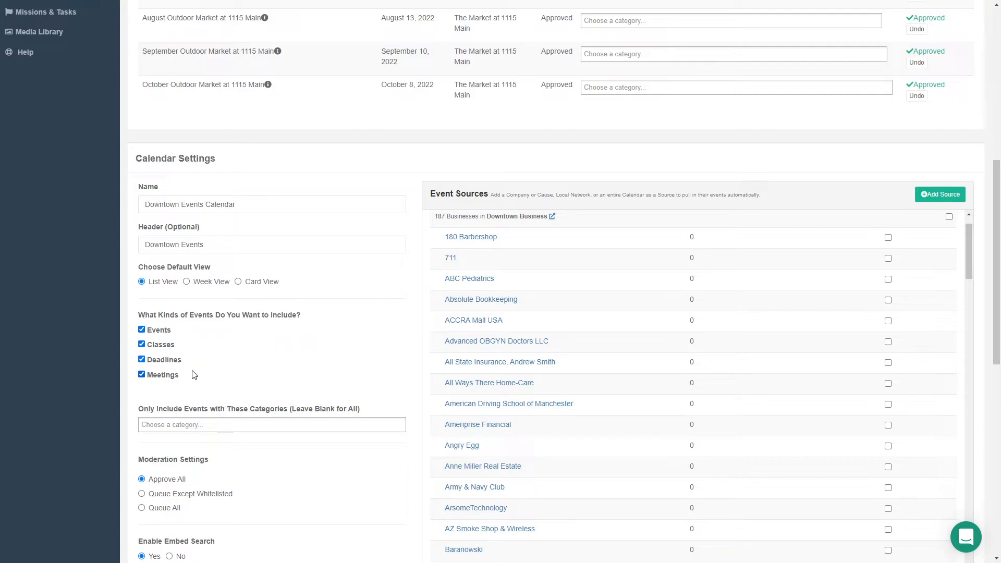
scroll(300, 347, "up", 1)
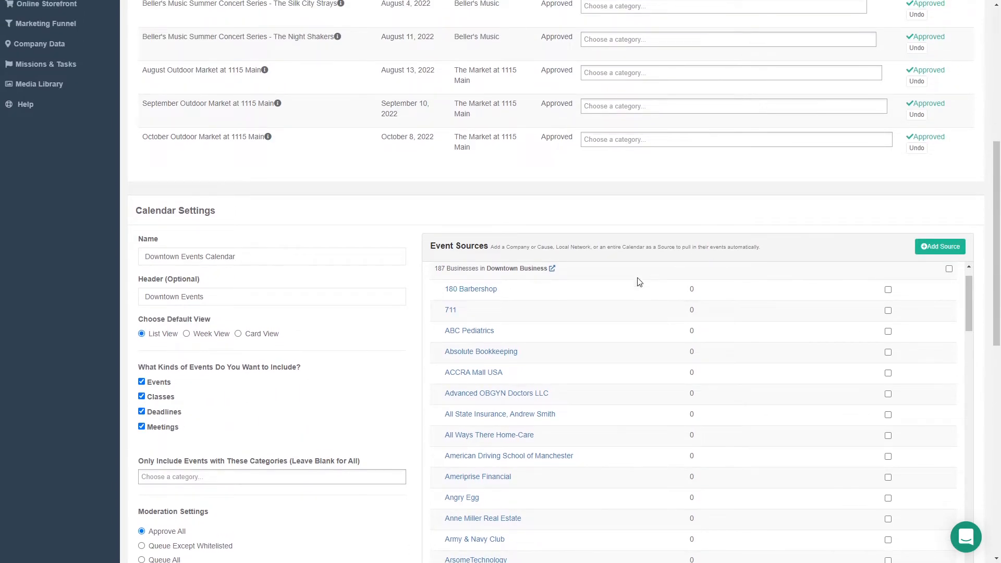
scroll(616, 292, "up", 1)
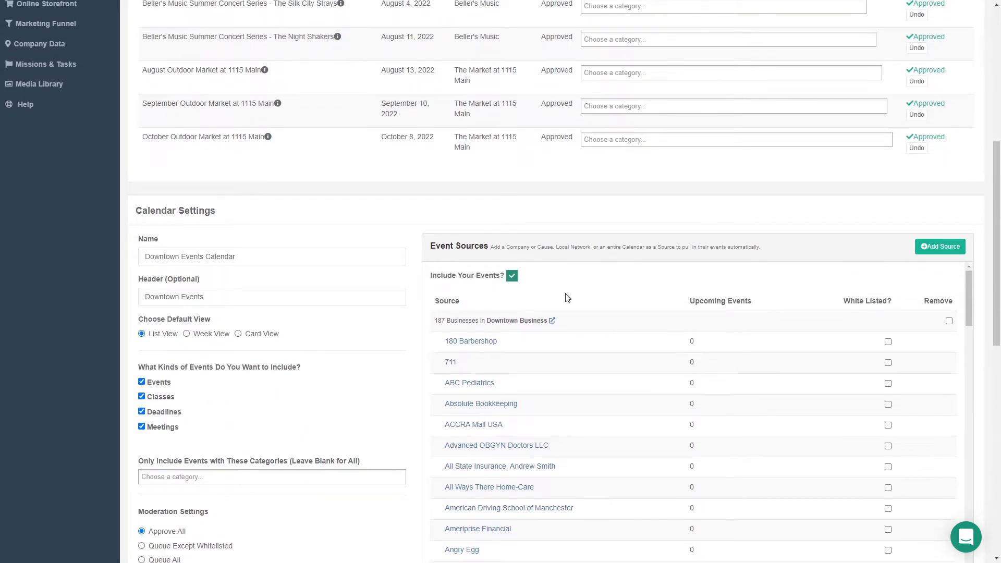
Toggle the inclusion of your own events off and back on, and look through the businesses in the event sources.
left_click(516, 281)
left_click(516, 281)
scroll(574, 371, "down", 3)
scroll(578, 365, "down", 5)
scroll(592, 358, "up", 3)
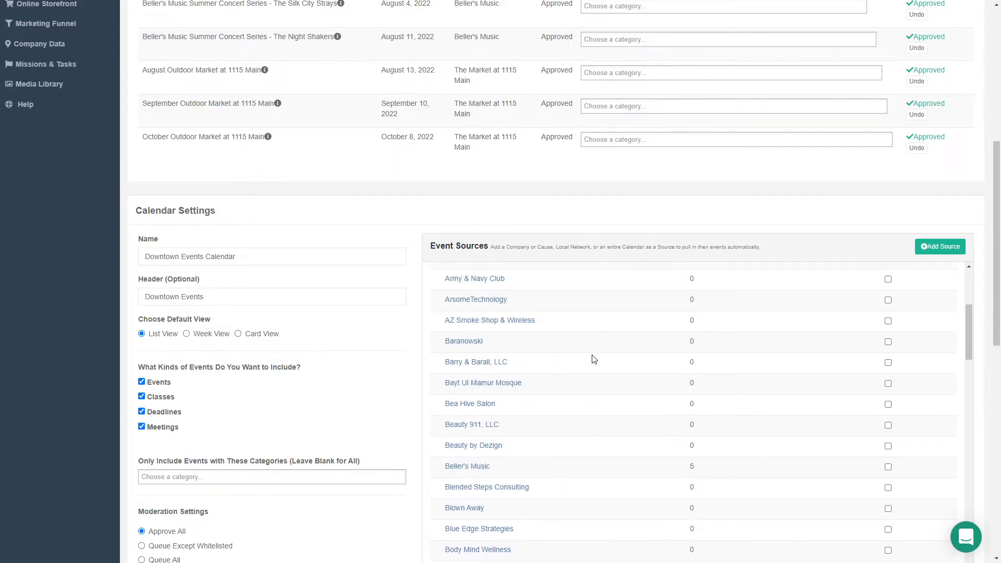
scroll(608, 346, "up", 10)
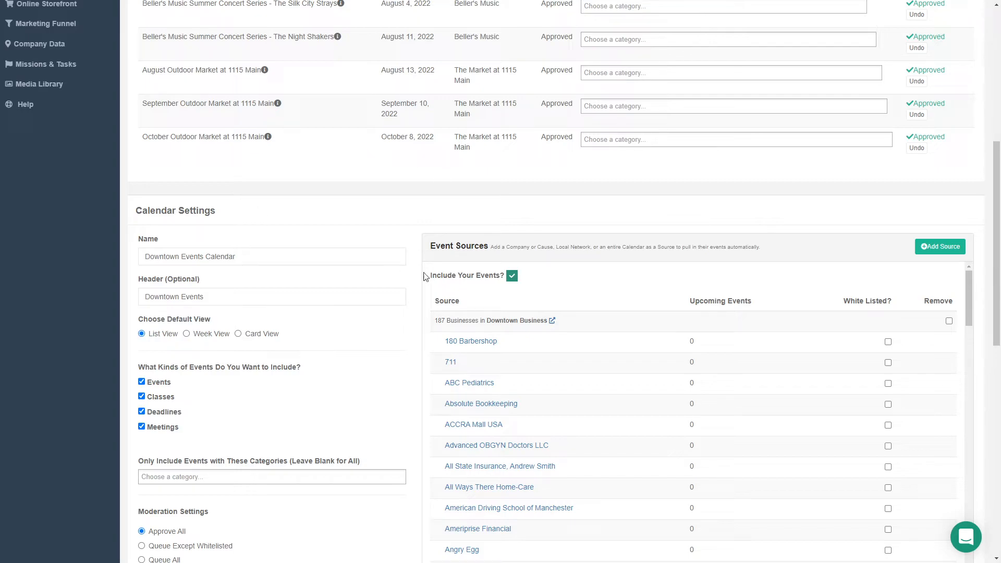
scroll(555, 320, "down", 1)
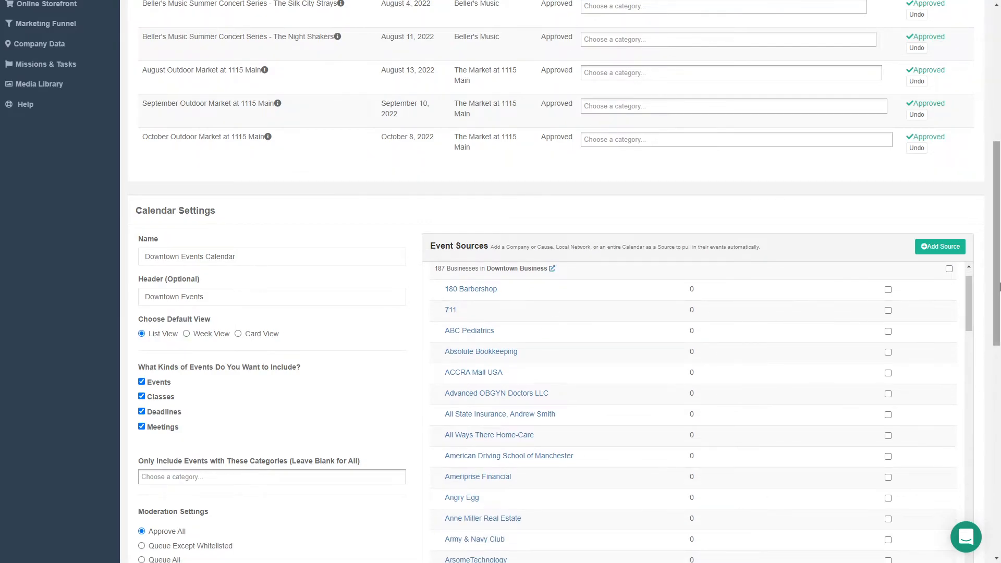
Examine the calendar's default view, event kinds, category filter, moderation, embed search and branding settings.
scroll(995, 288, "down", 3)
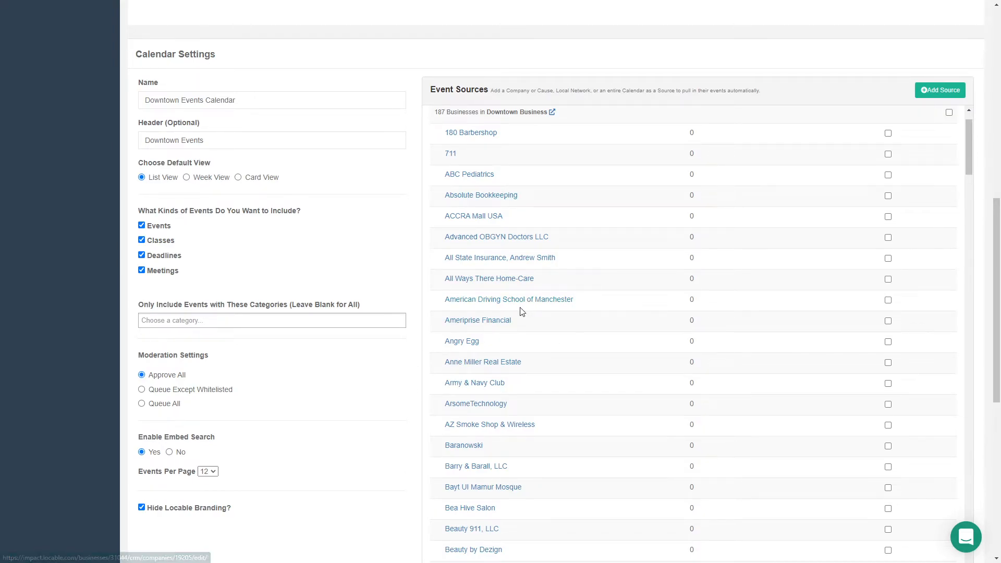
scroll(555, 358, "down", 3)
scroll(370, 339, "down", 4)
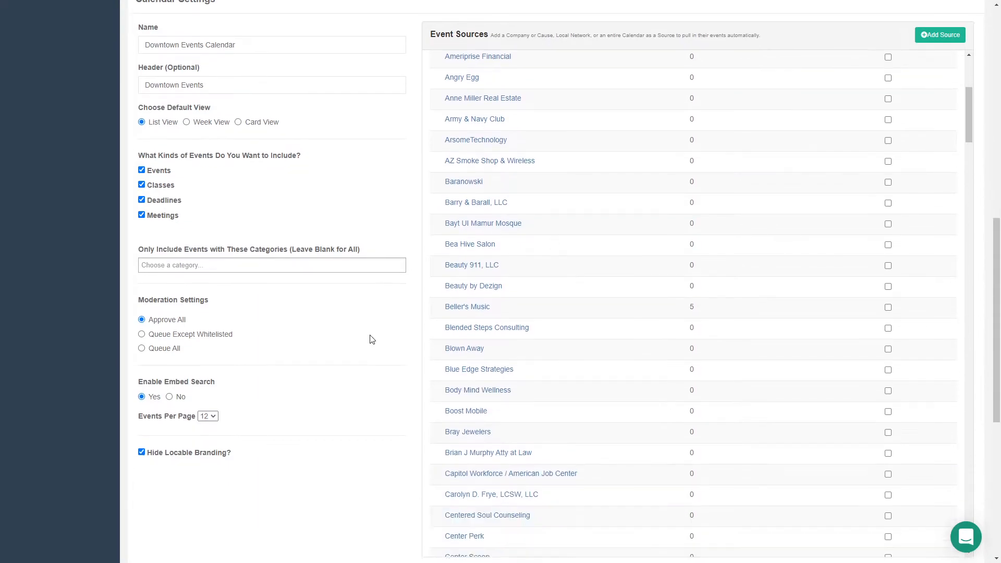
scroll(372, 326, "down", 3)
scroll(292, 259, "up", 1)
scroll(251, 235, "down", 1)
scroll(233, 237, "down", 1)
scroll(208, 192, "up", 3)
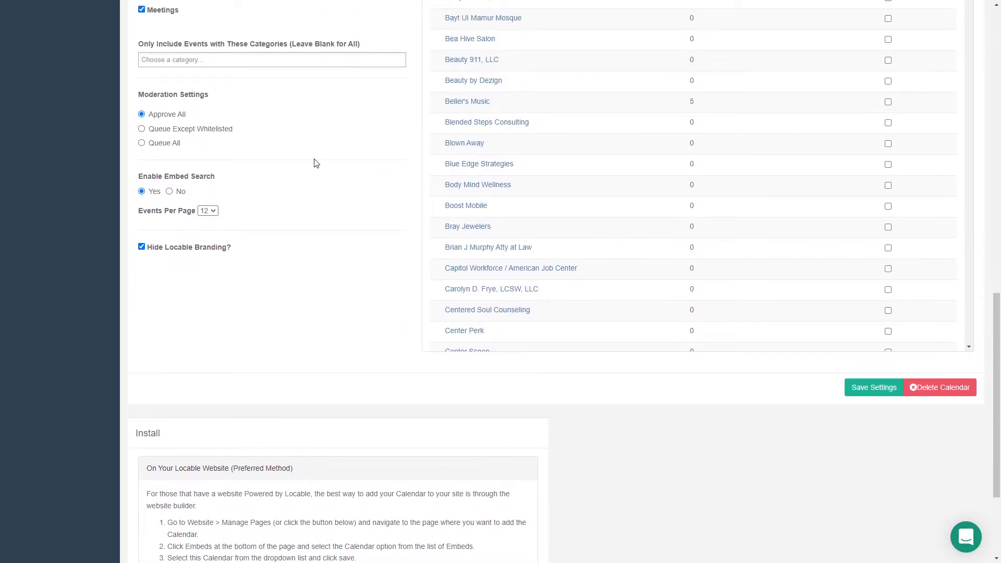
scroll(197, 127, "up", 2)
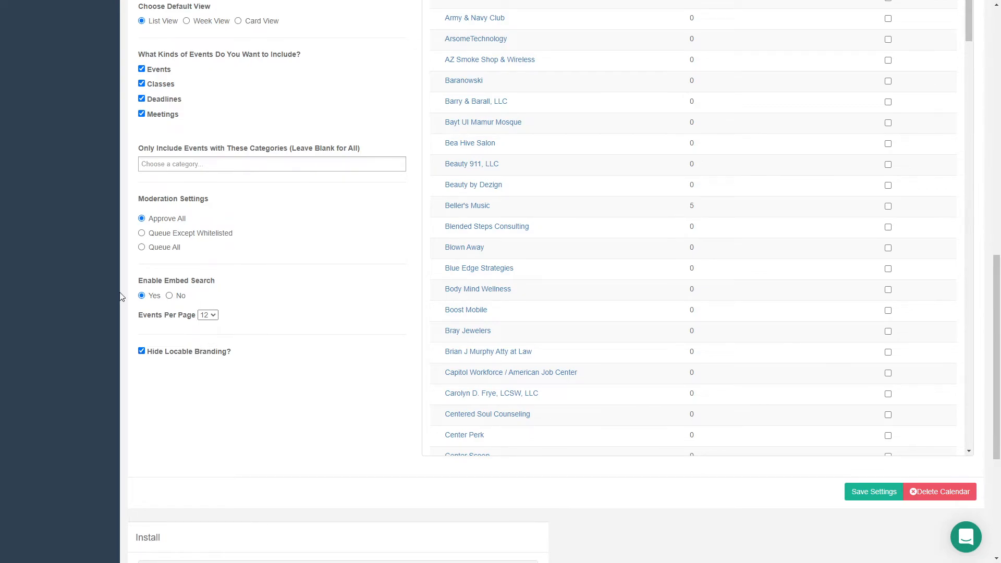
Expand the script embed tag in the calendar's installation options and view its code.
scroll(248, 307, "down", 5)
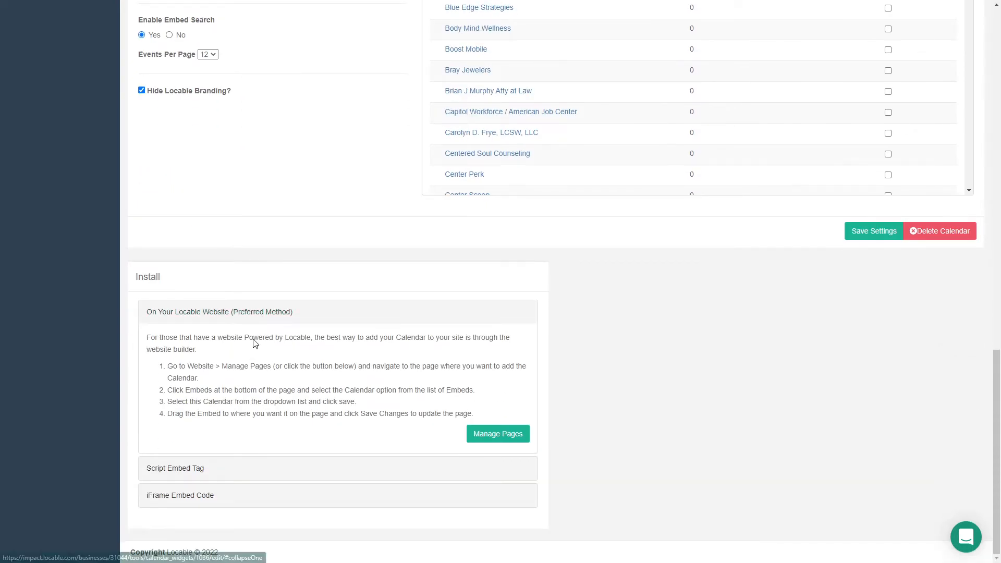
left_click(180, 472)
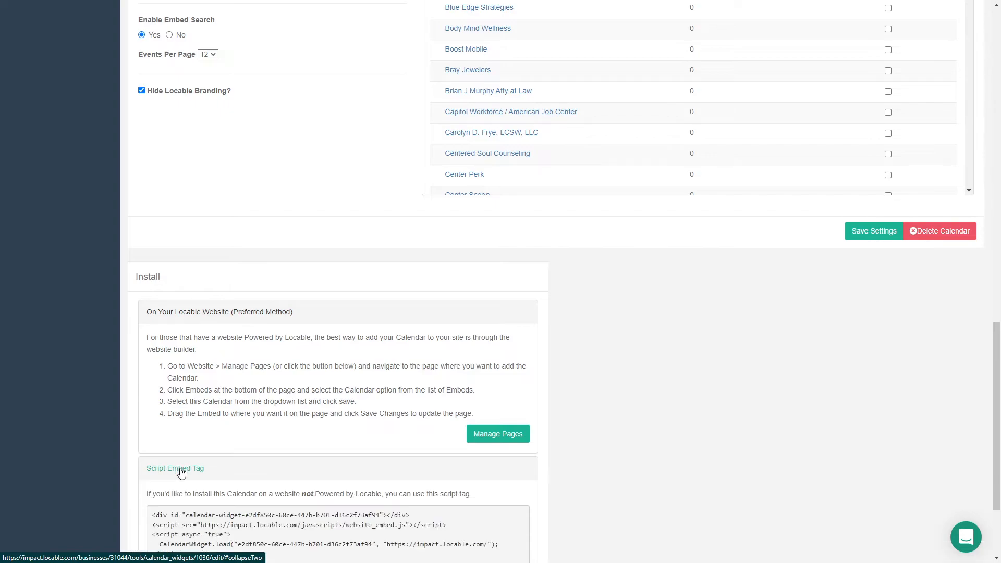
scroll(292, 514, "down", 3)
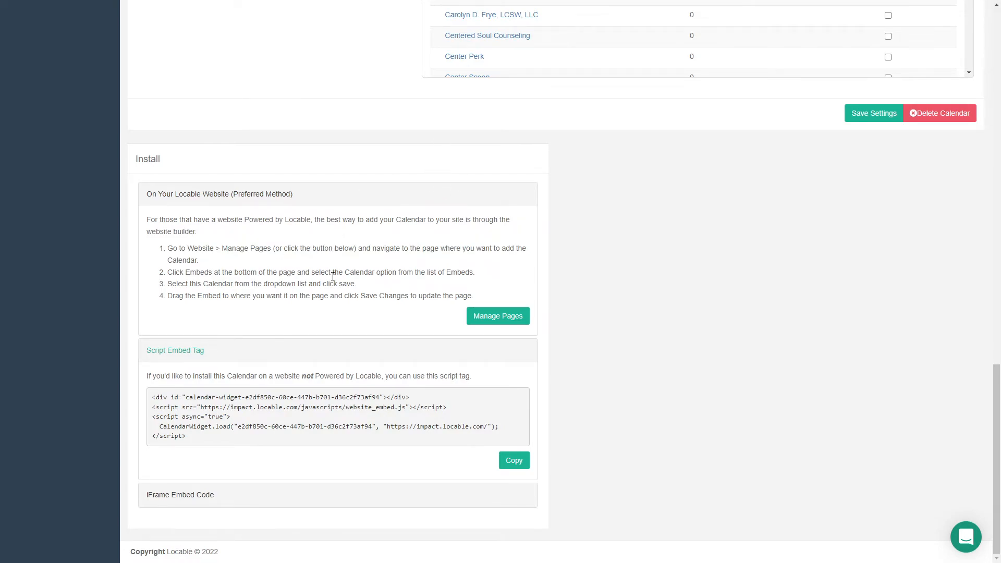
Look back over the calendar settings and the upcoming events listed for moderation.
scroll(334, 263, "up", 4)
scroll(260, 261, "up", 1)
scroll(271, 276, "down", 4)
scroll(295, 296, "up", 5)
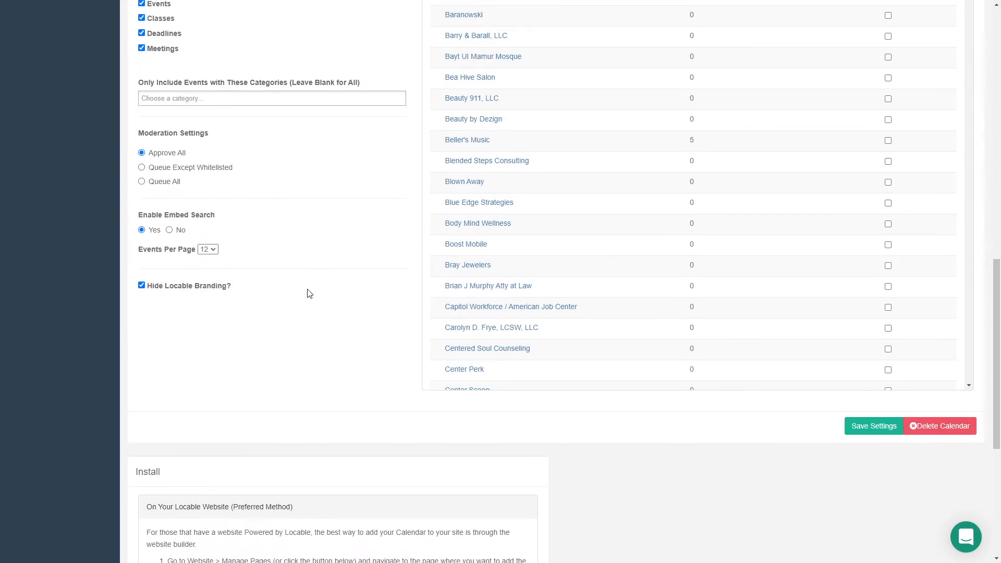
scroll(306, 282, "up", 5)
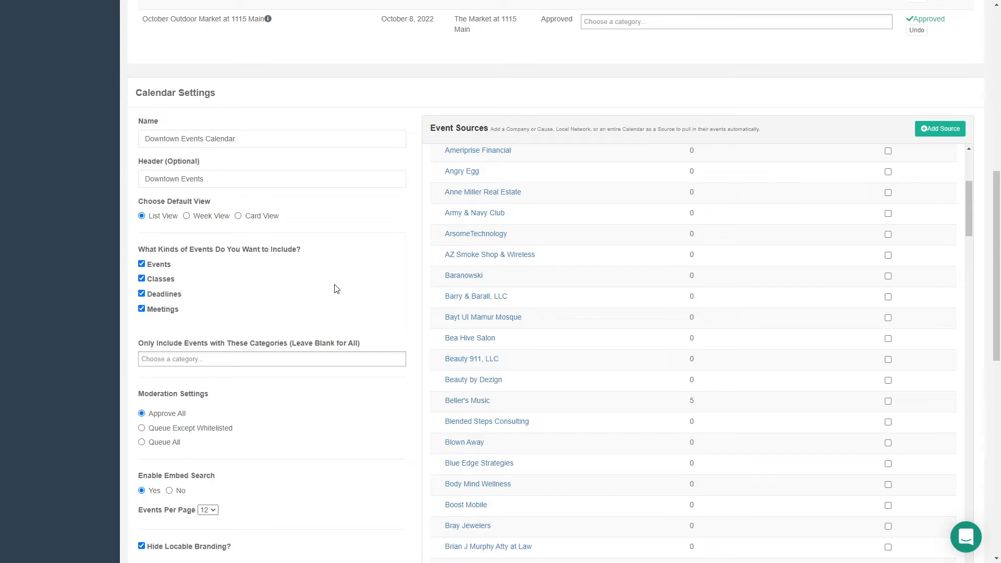
scroll(313, 248, "up", 7)
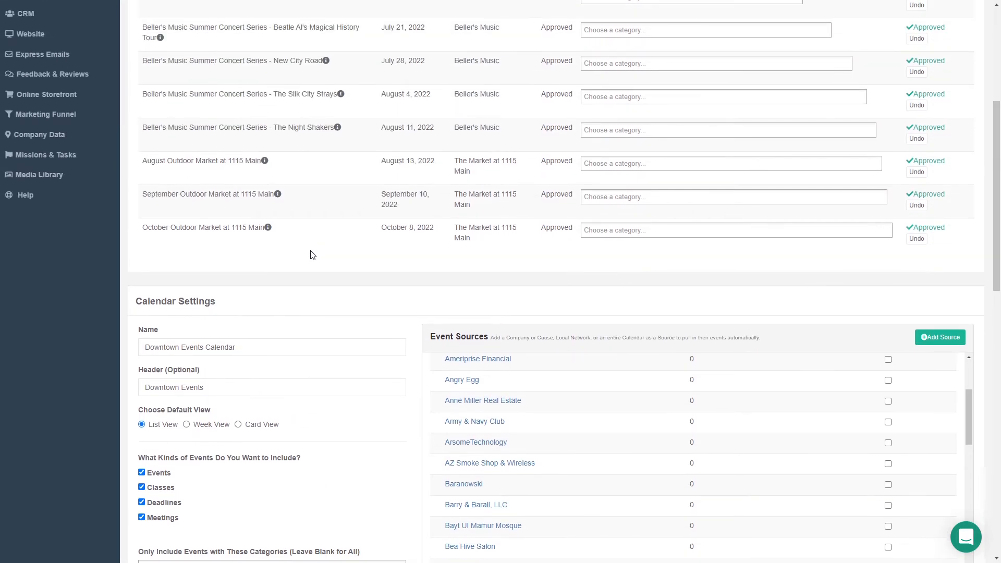
scroll(332, 299, "up", 1)
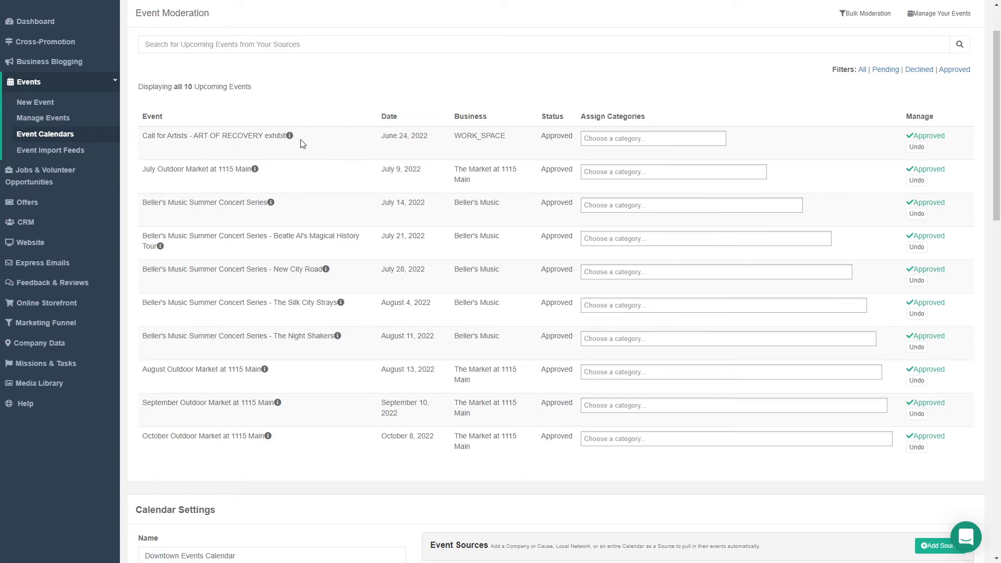
scroll(307, 145, "up", 1)
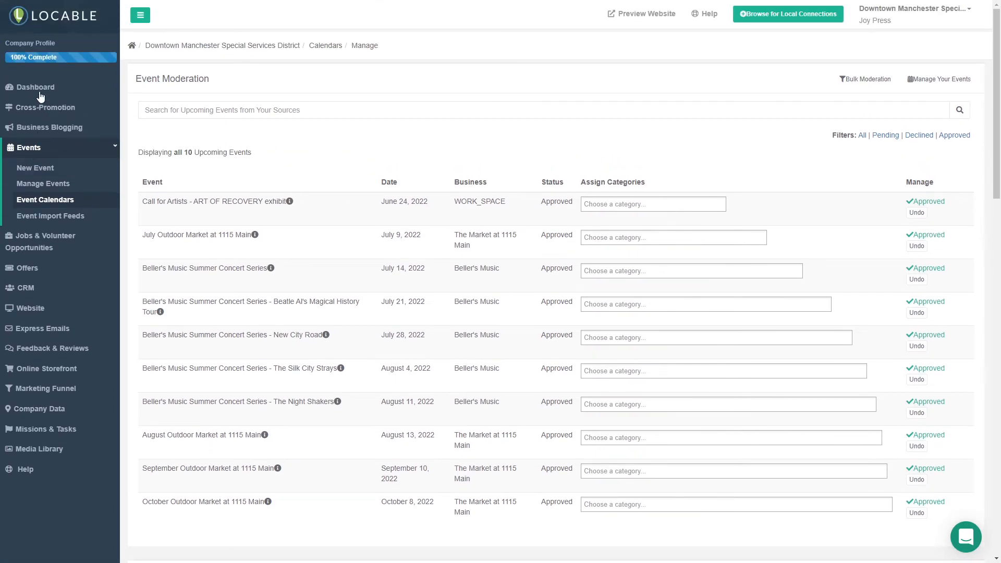
scroll(277, 226, "down", 6)
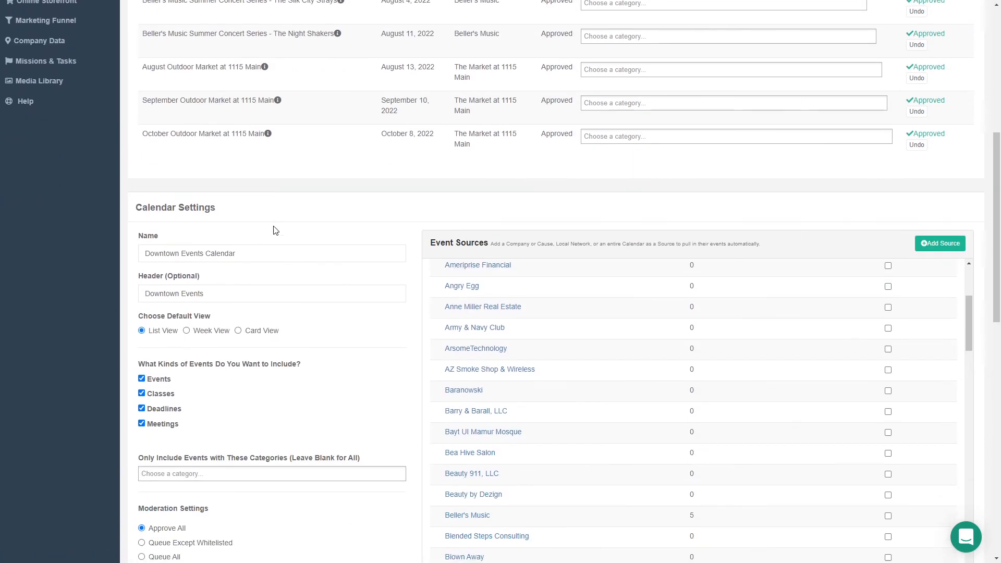
scroll(277, 226, "down", 5)
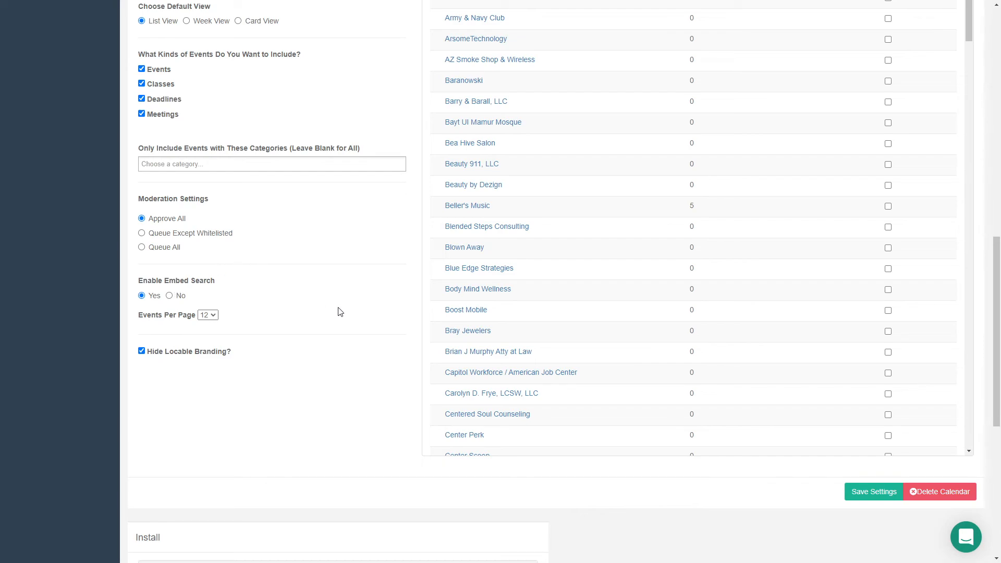
scroll(344, 312, "up", 3)
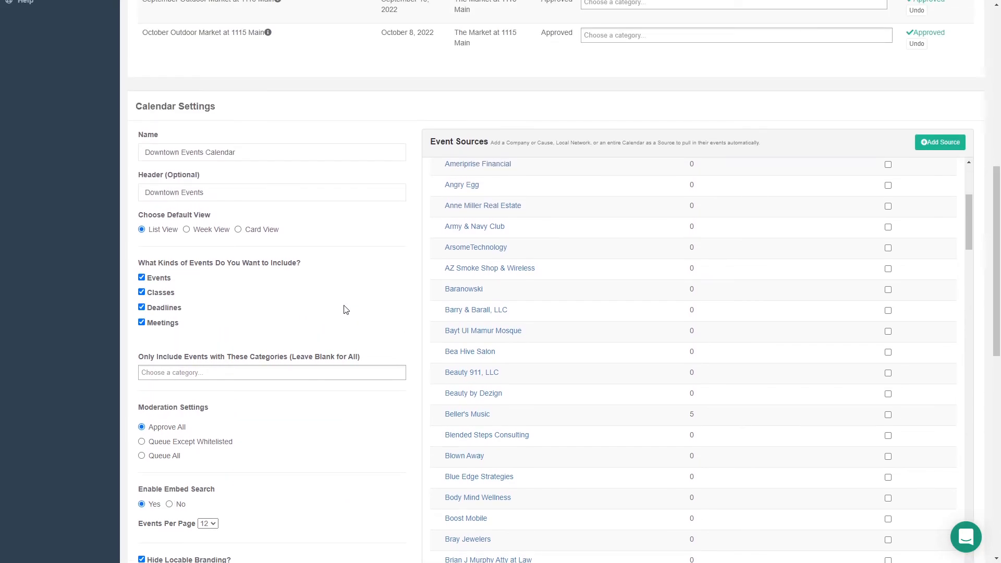
scroll(344, 310, "up", 3)
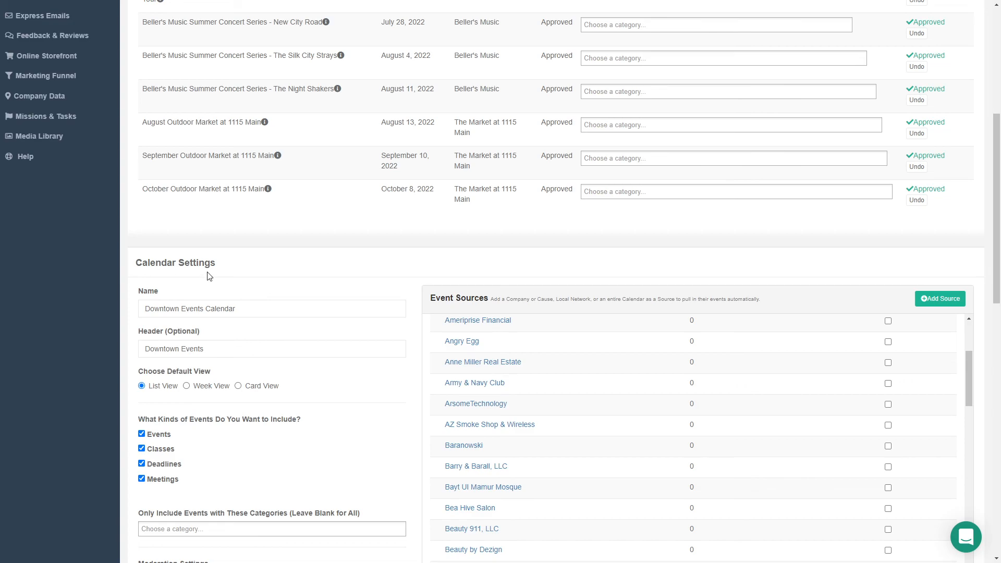
scroll(107, 240, "up", 1)
scroll(109, 240, "up", 3)
scroll(114, 240, "up", 1)
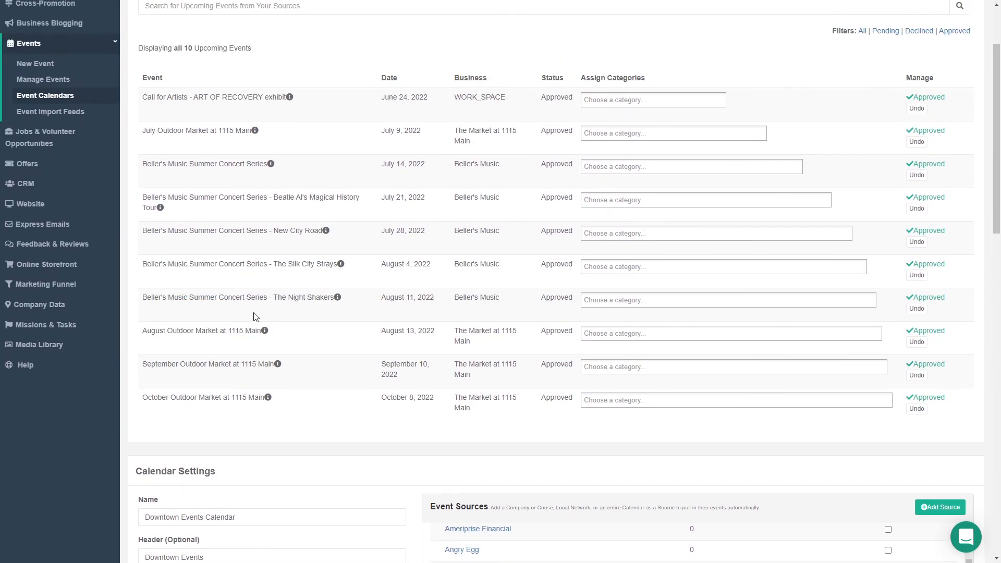